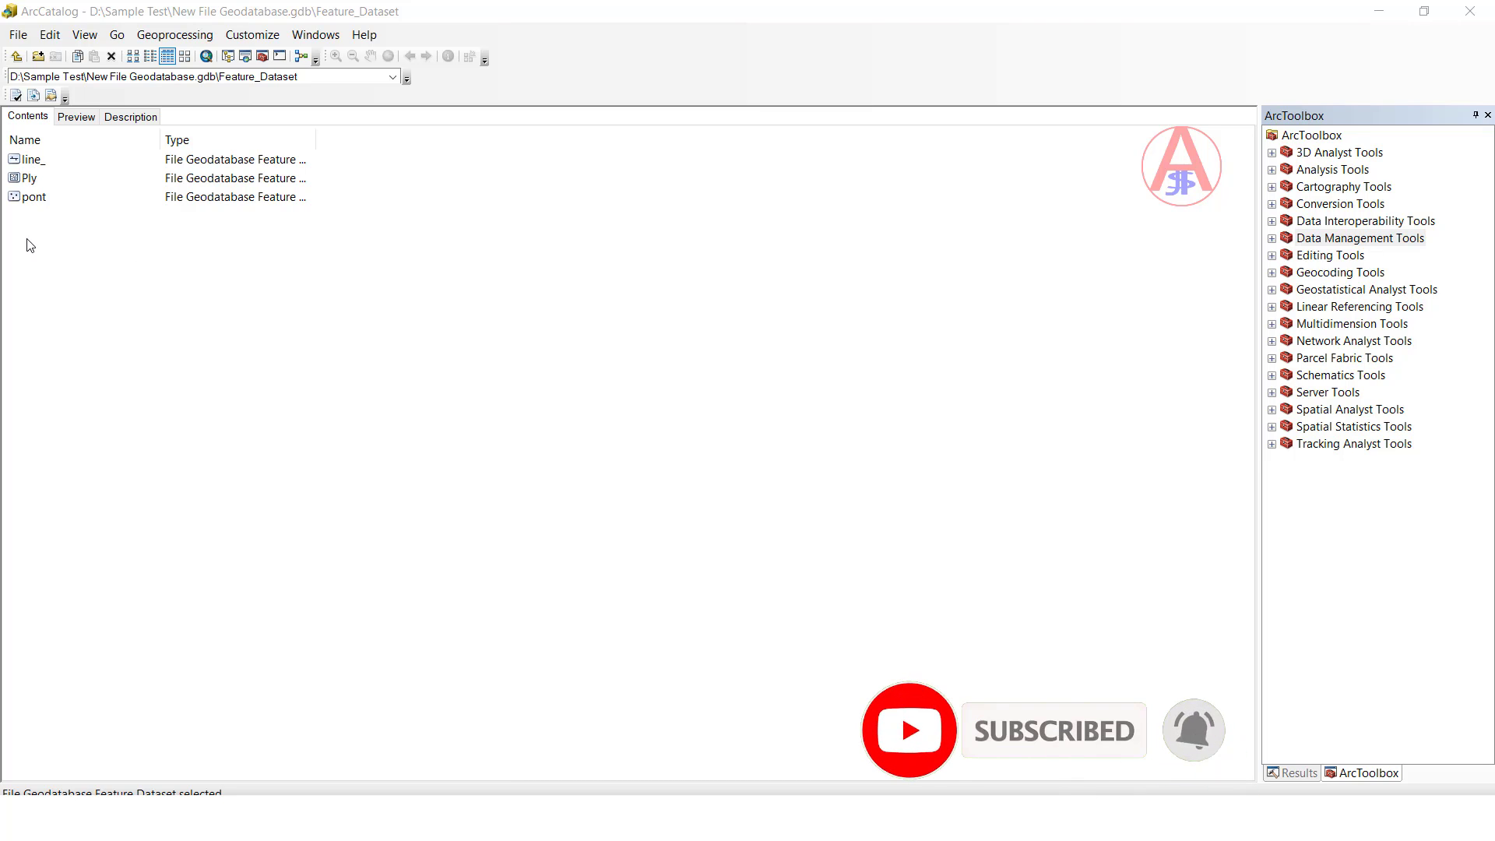
double_click(32, 161)
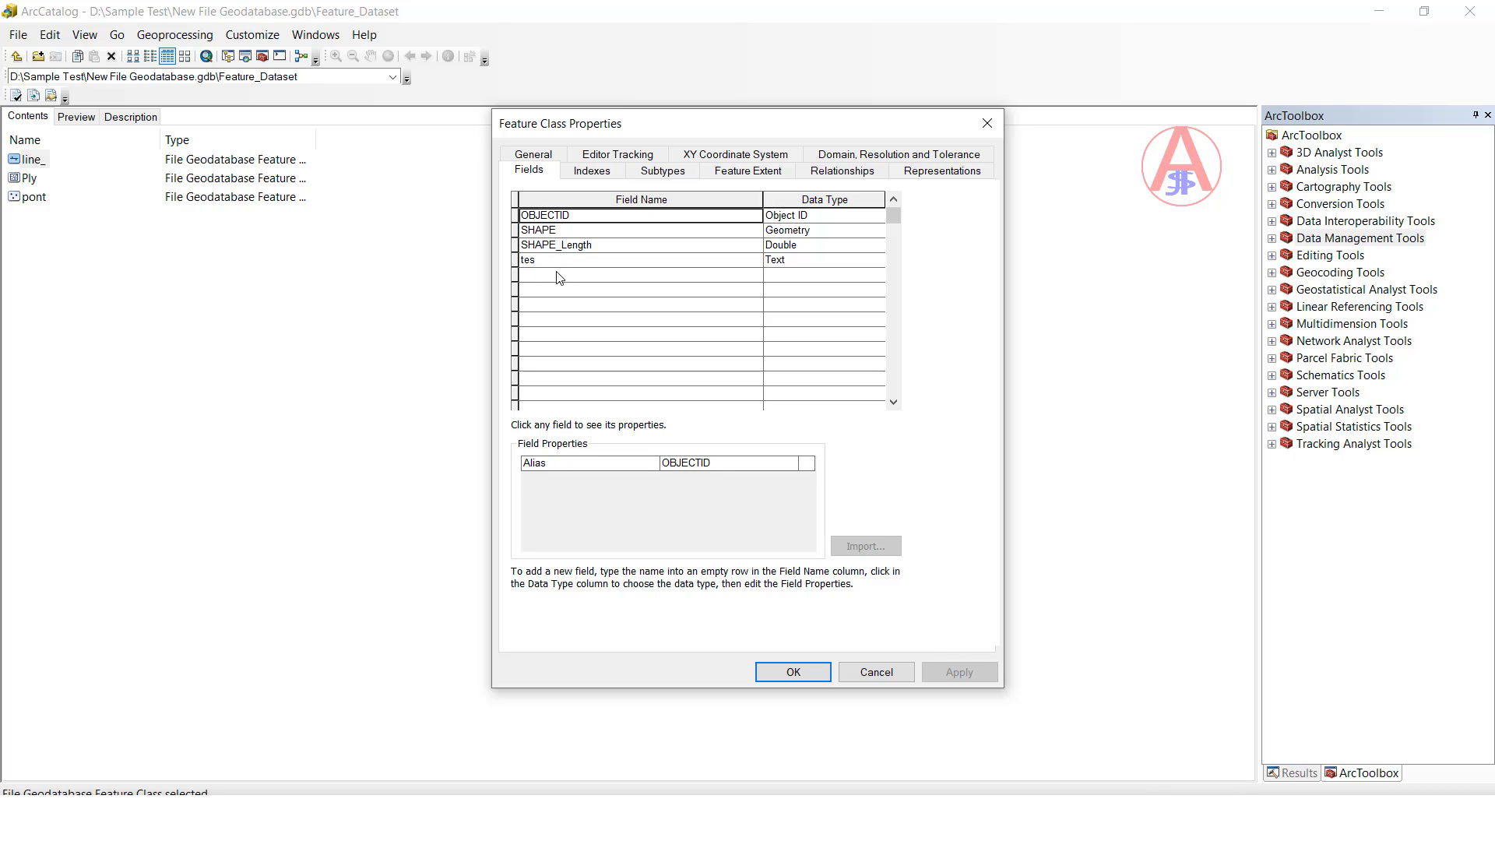
left_click(877, 672)
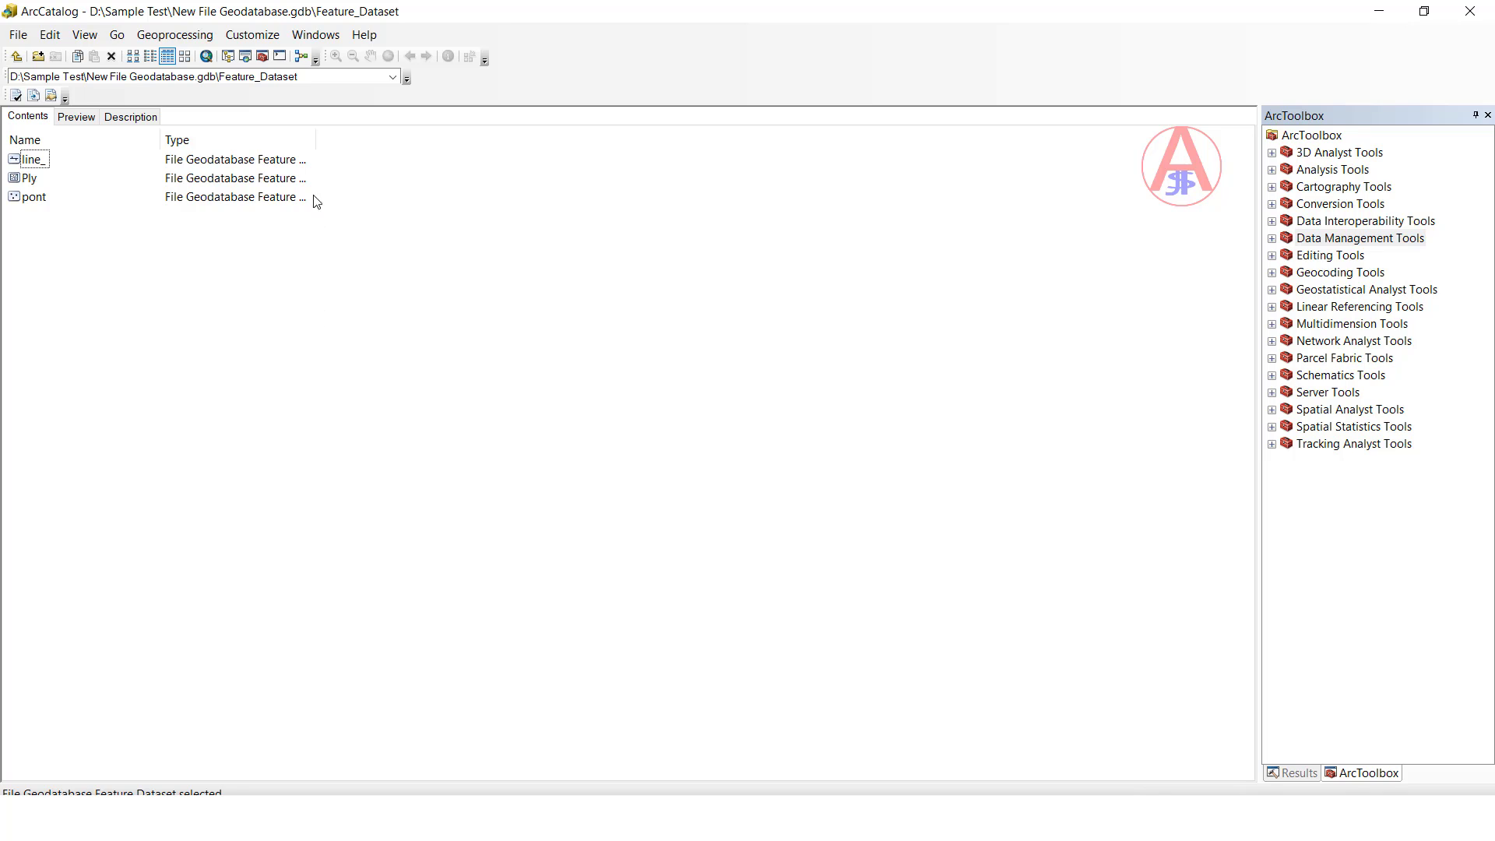
Step: Start a new model and add the Add Field and Calculate Field tools from the Fields toolset
left_click(302, 54)
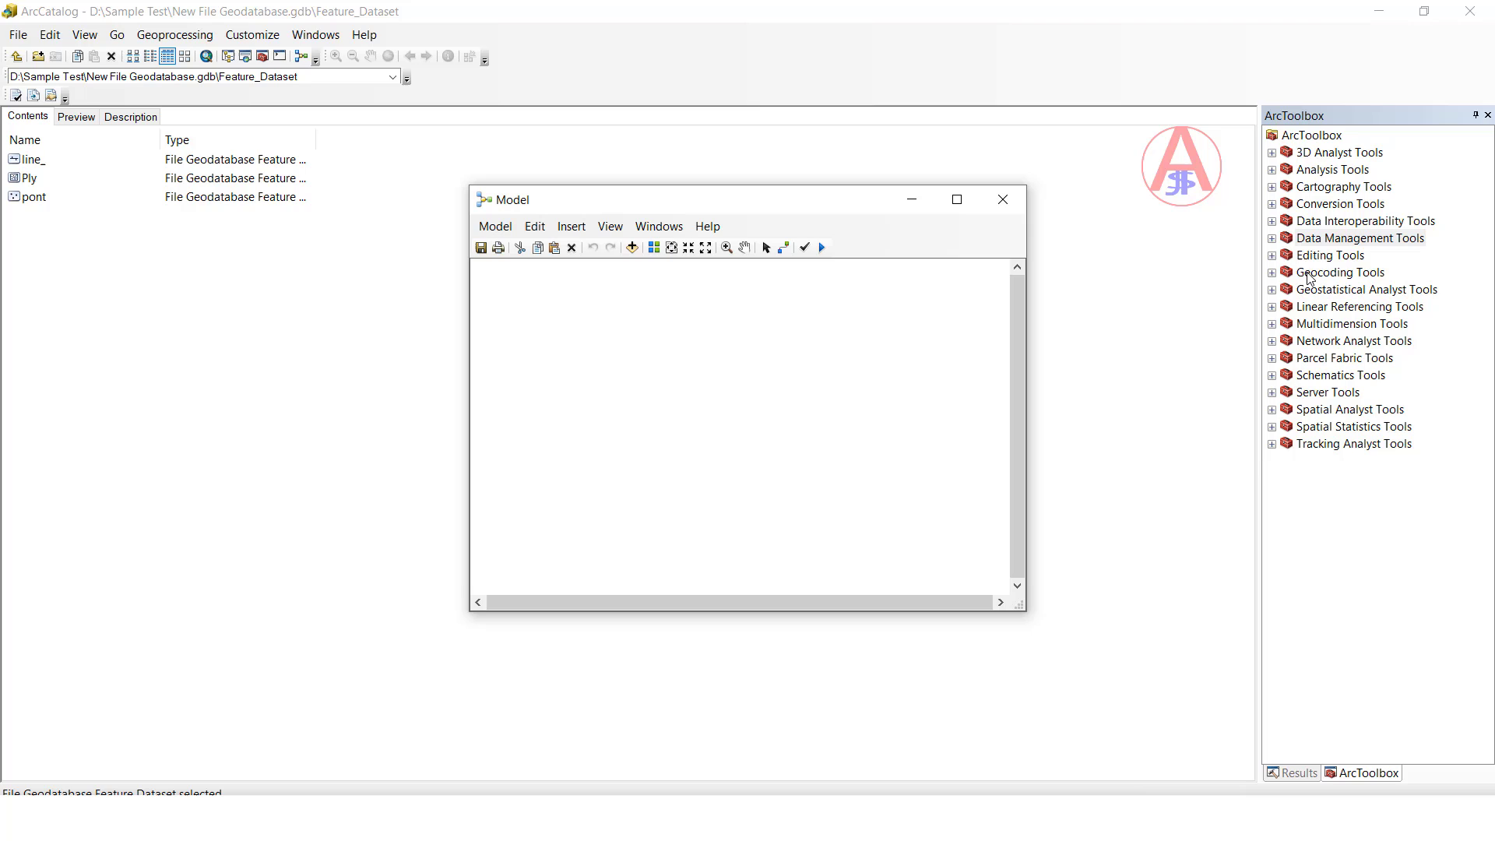
left_click(1272, 238)
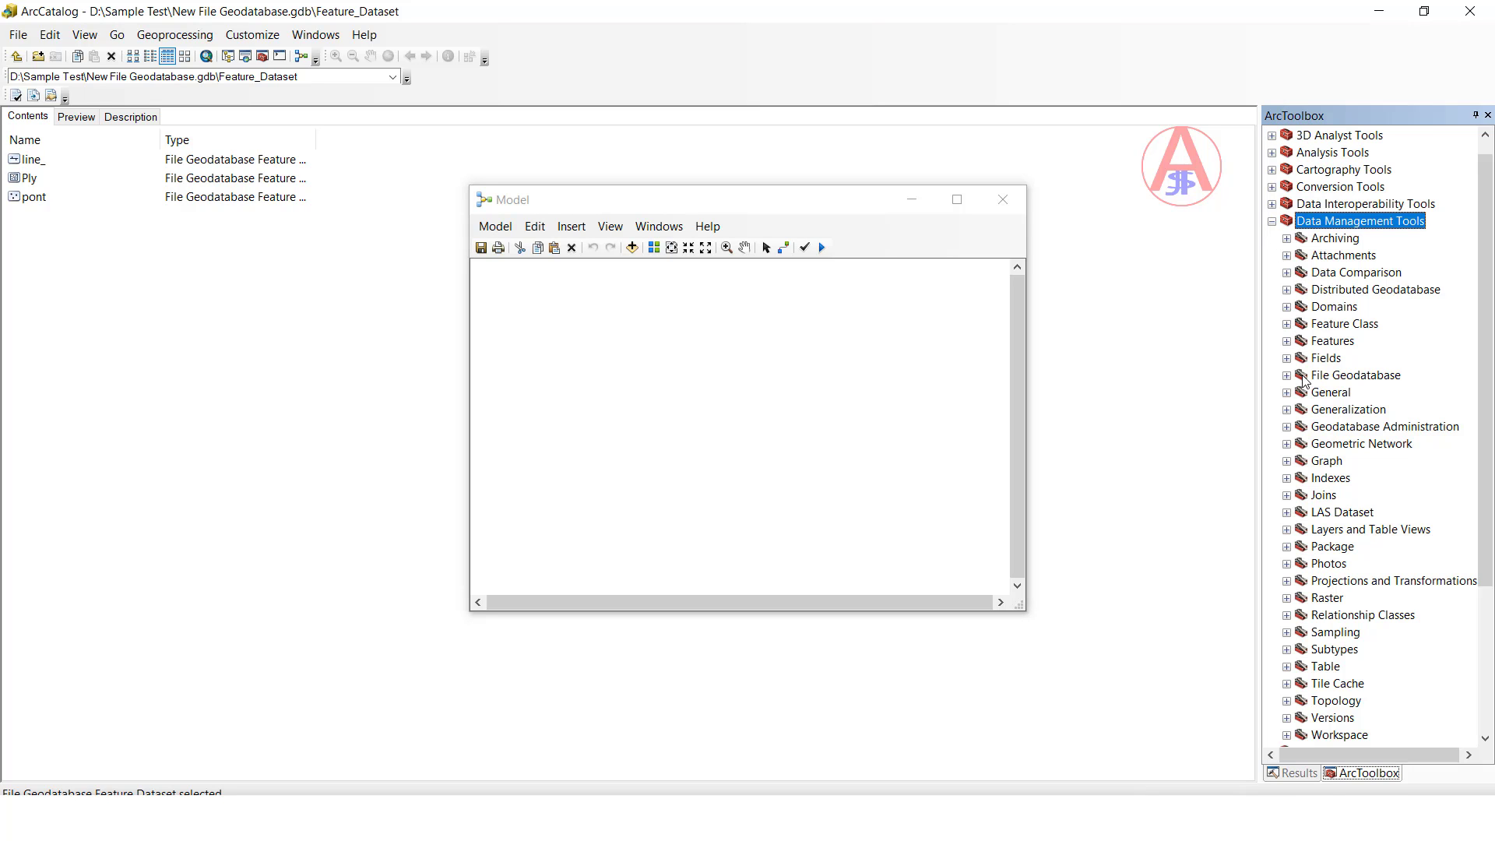
left_click(1286, 358)
left_click(1351, 376)
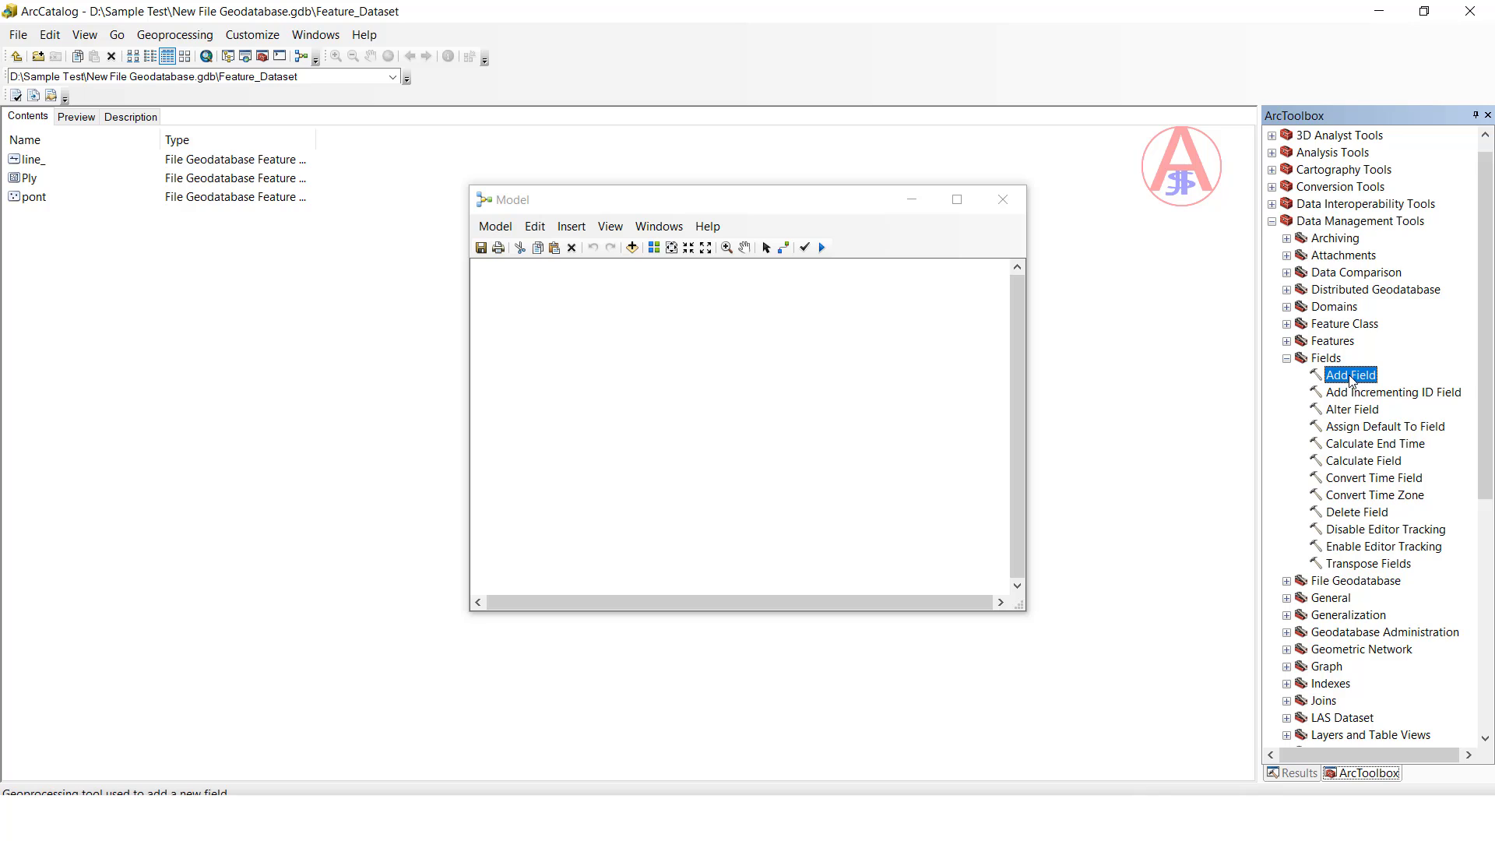
left_click_drag(1352, 380, 811, 357)
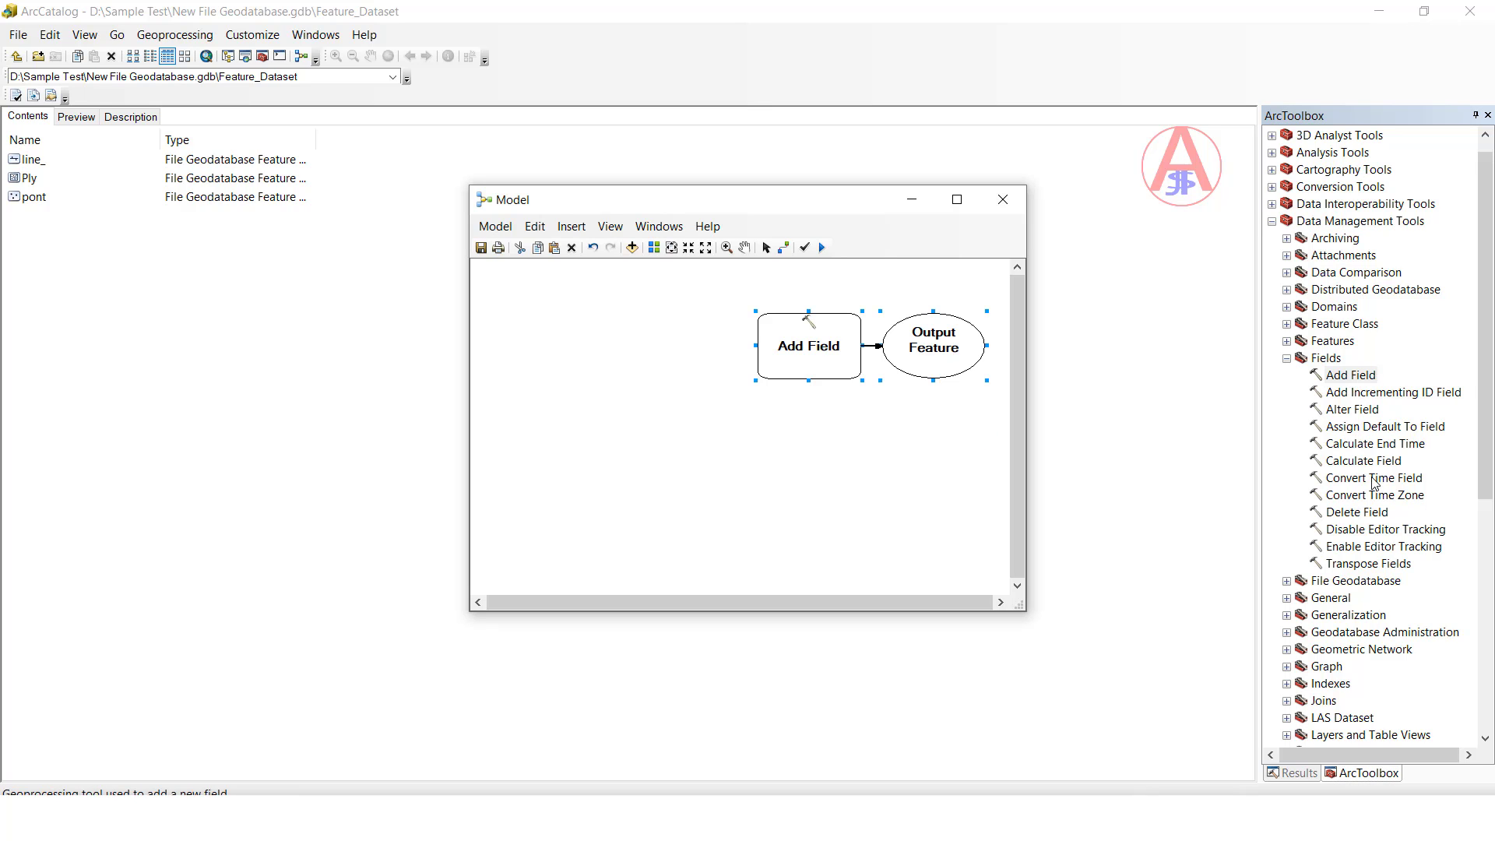
left_click(1353, 514)
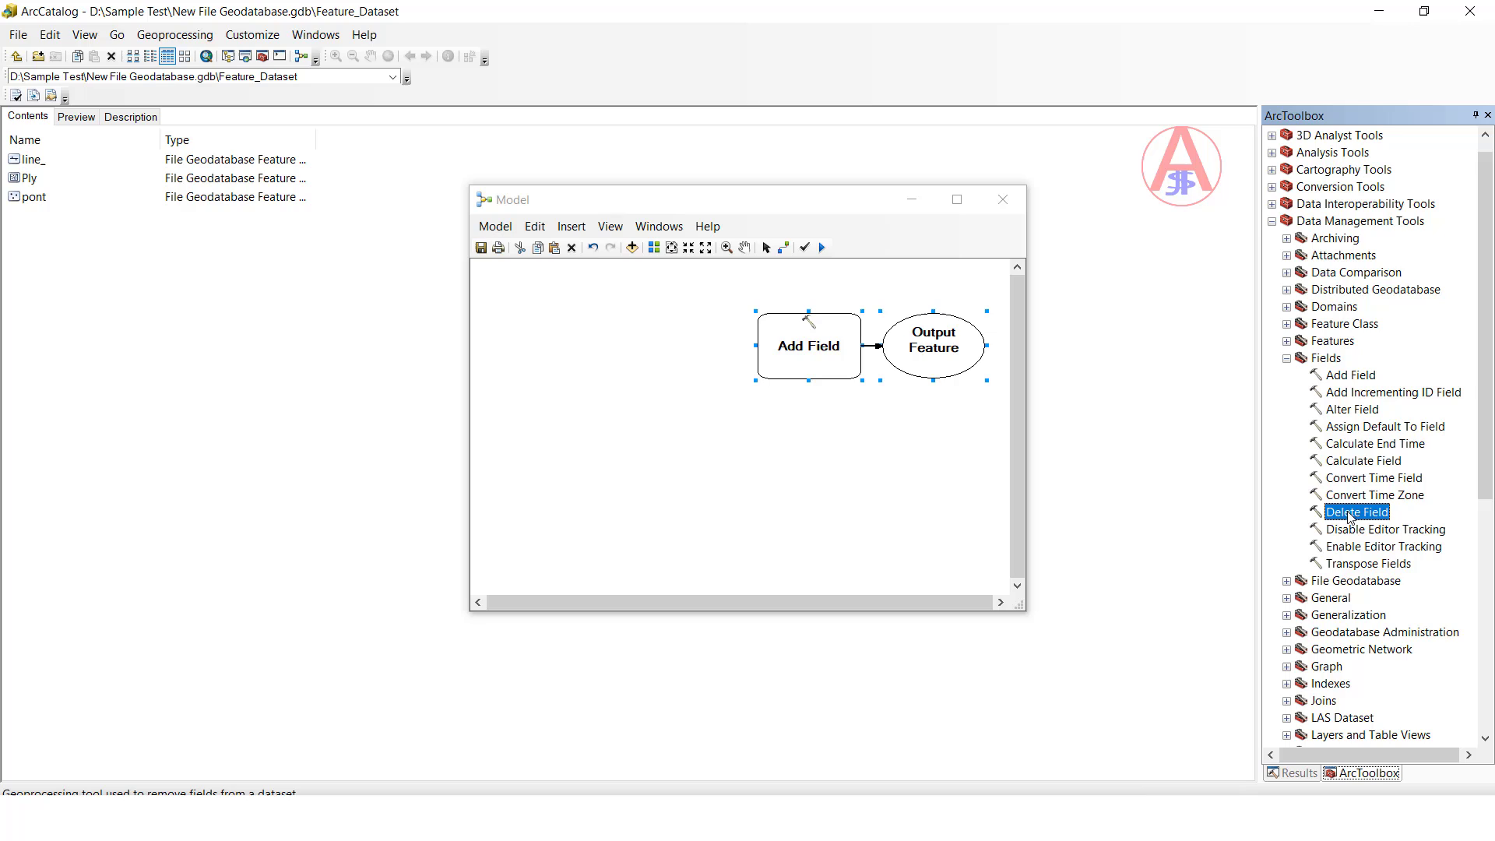
left_click_drag(1360, 461, 808, 488)
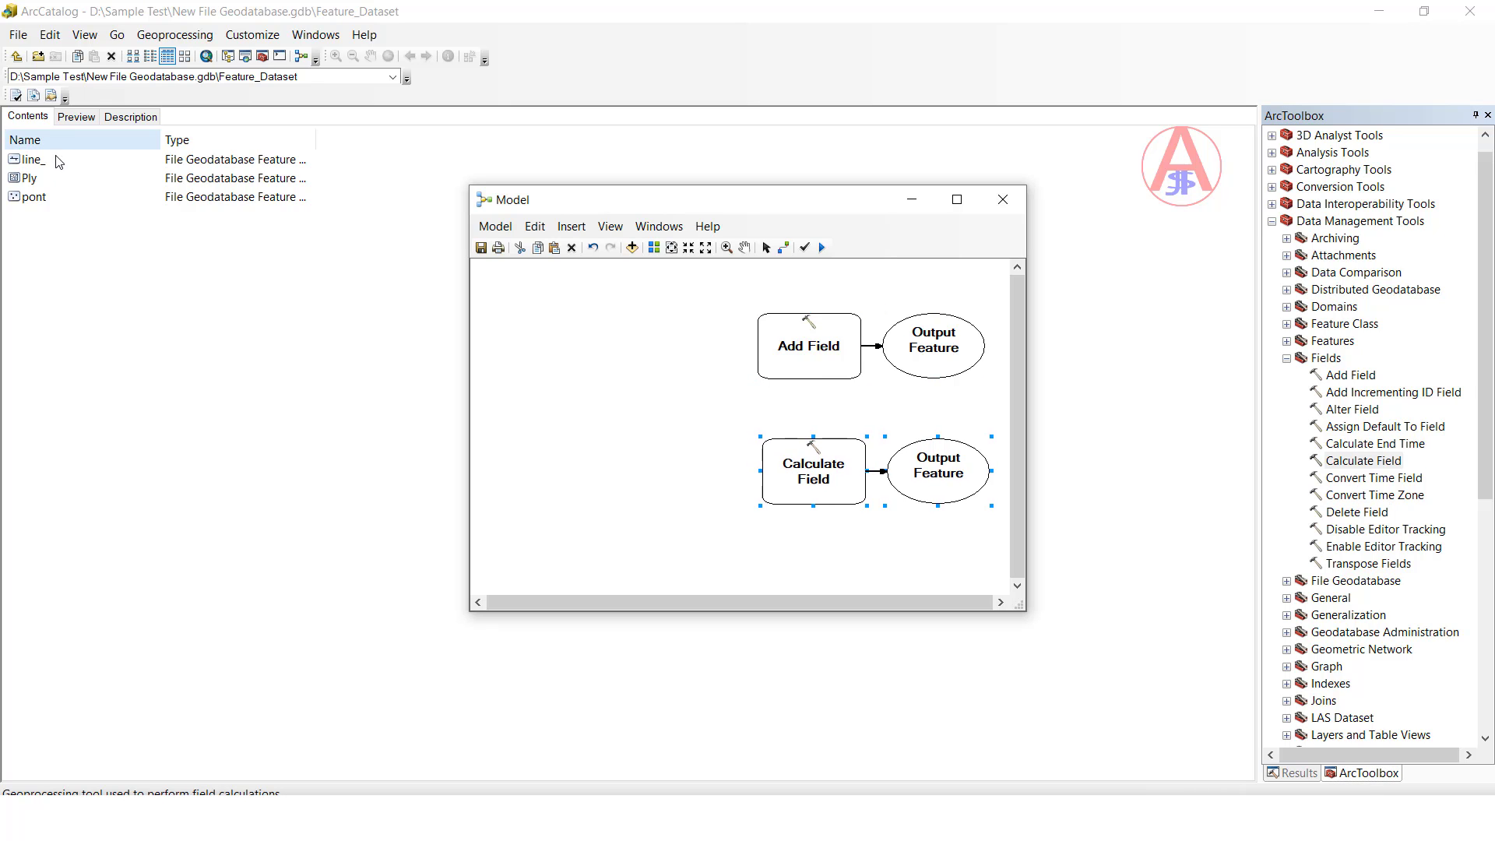
Step: Add the line_ feature class and connect it as Add Field's input table
left_click_drag(33, 168, 573, 338)
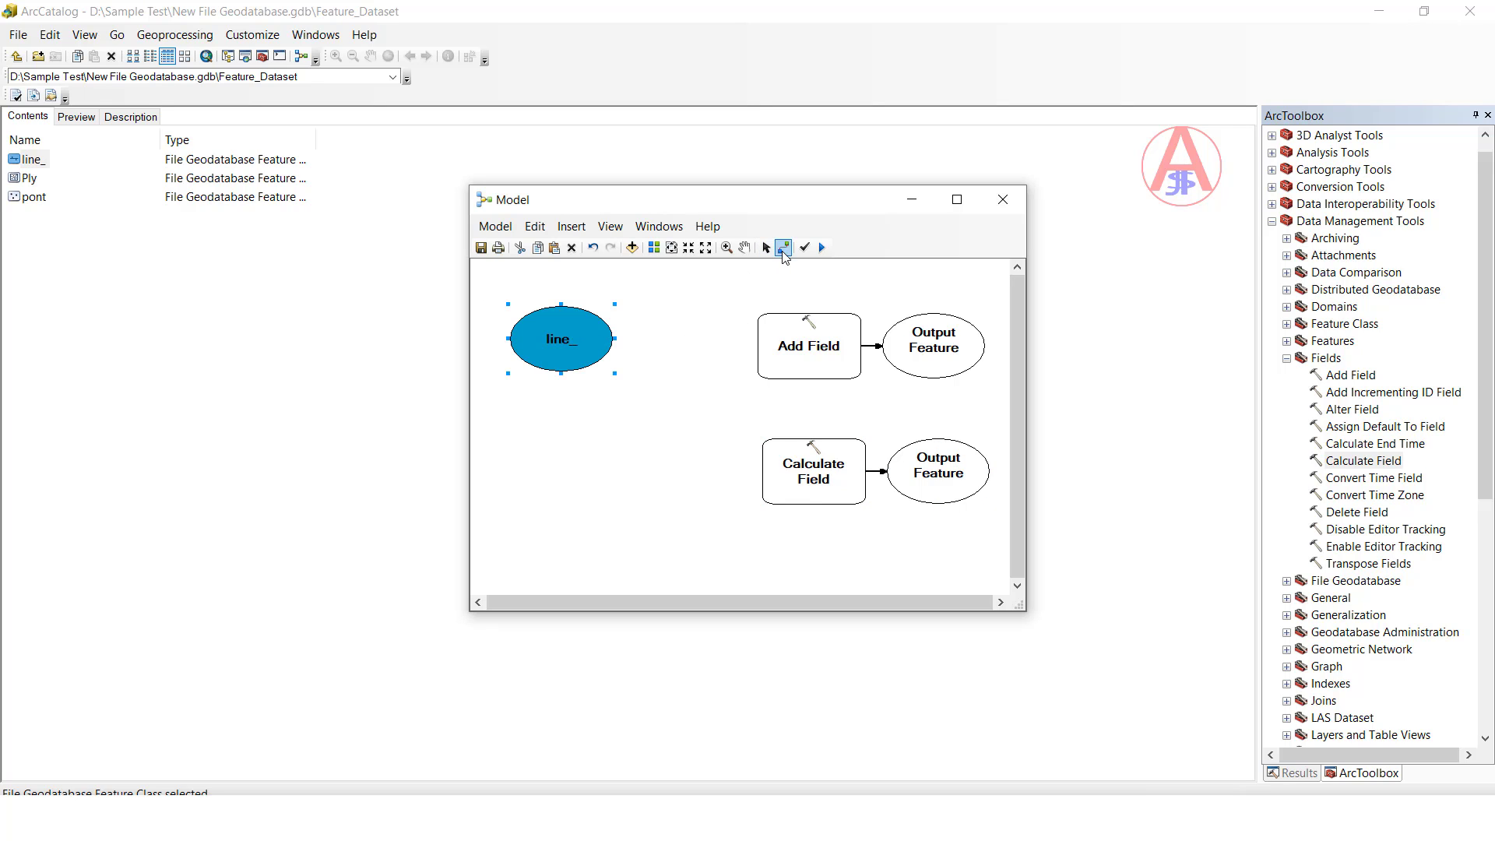
left_click(781, 251)
left_click_drag(582, 345, 797, 347)
left_click(817, 351)
Step: Configure Add Field to create a TEXT field named Jast_GIS with length 50
double_click(824, 360)
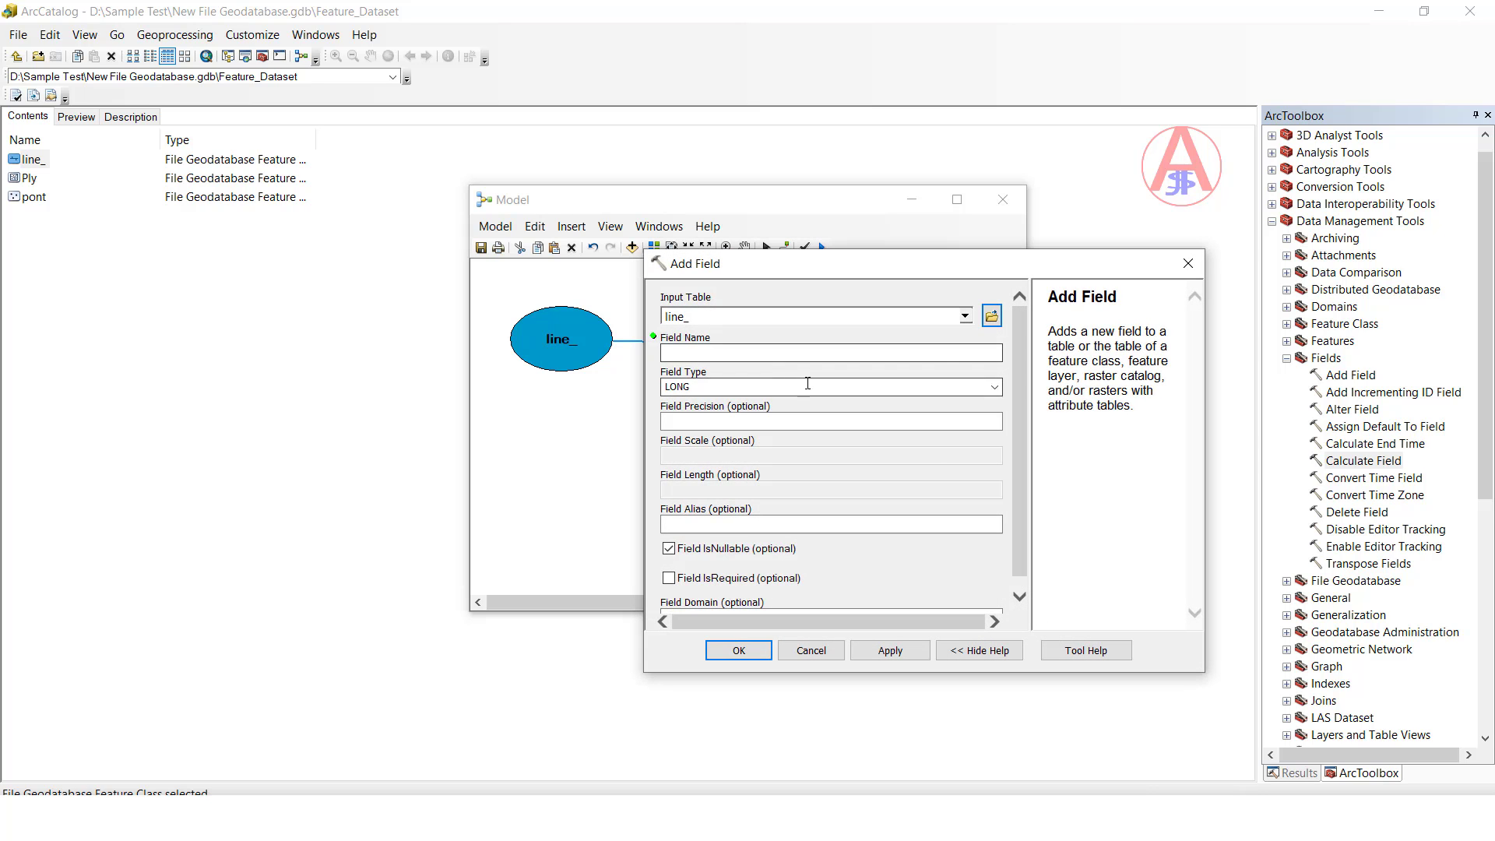
left_click(874, 446)
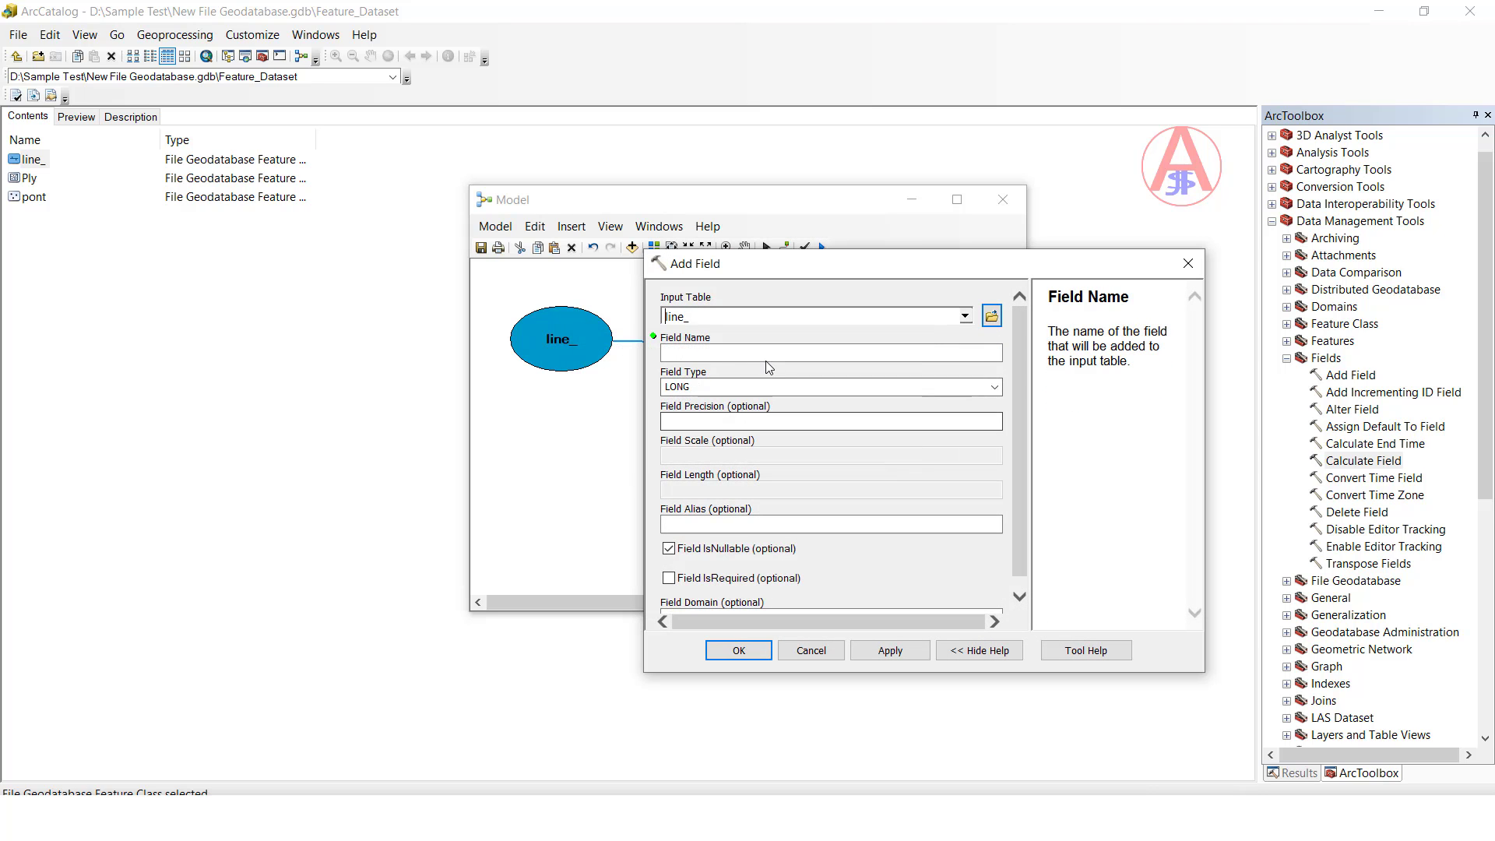
left_click(760, 354)
type("123")
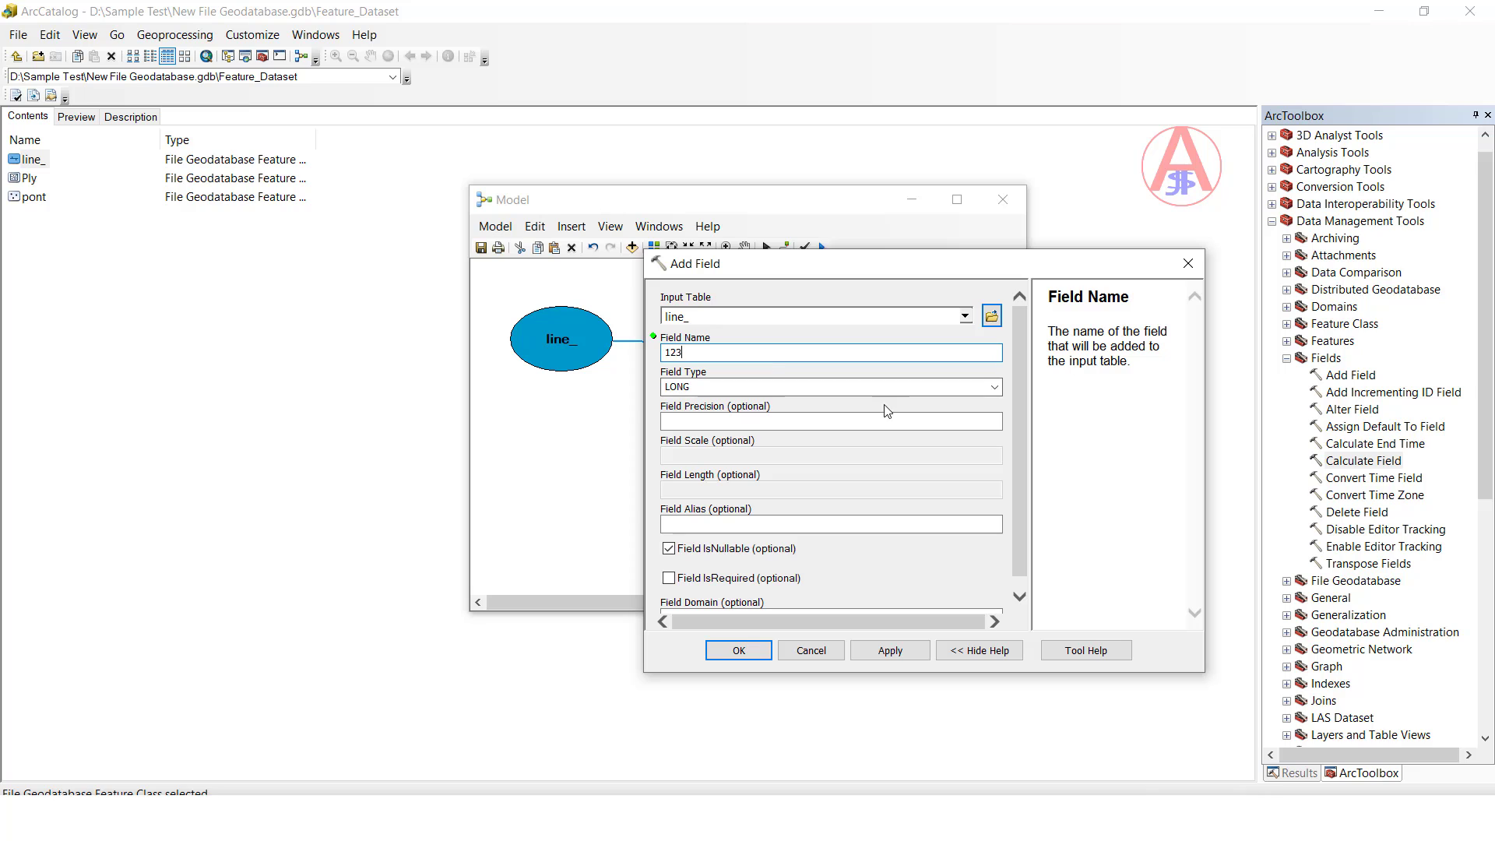
left_click(992, 387)
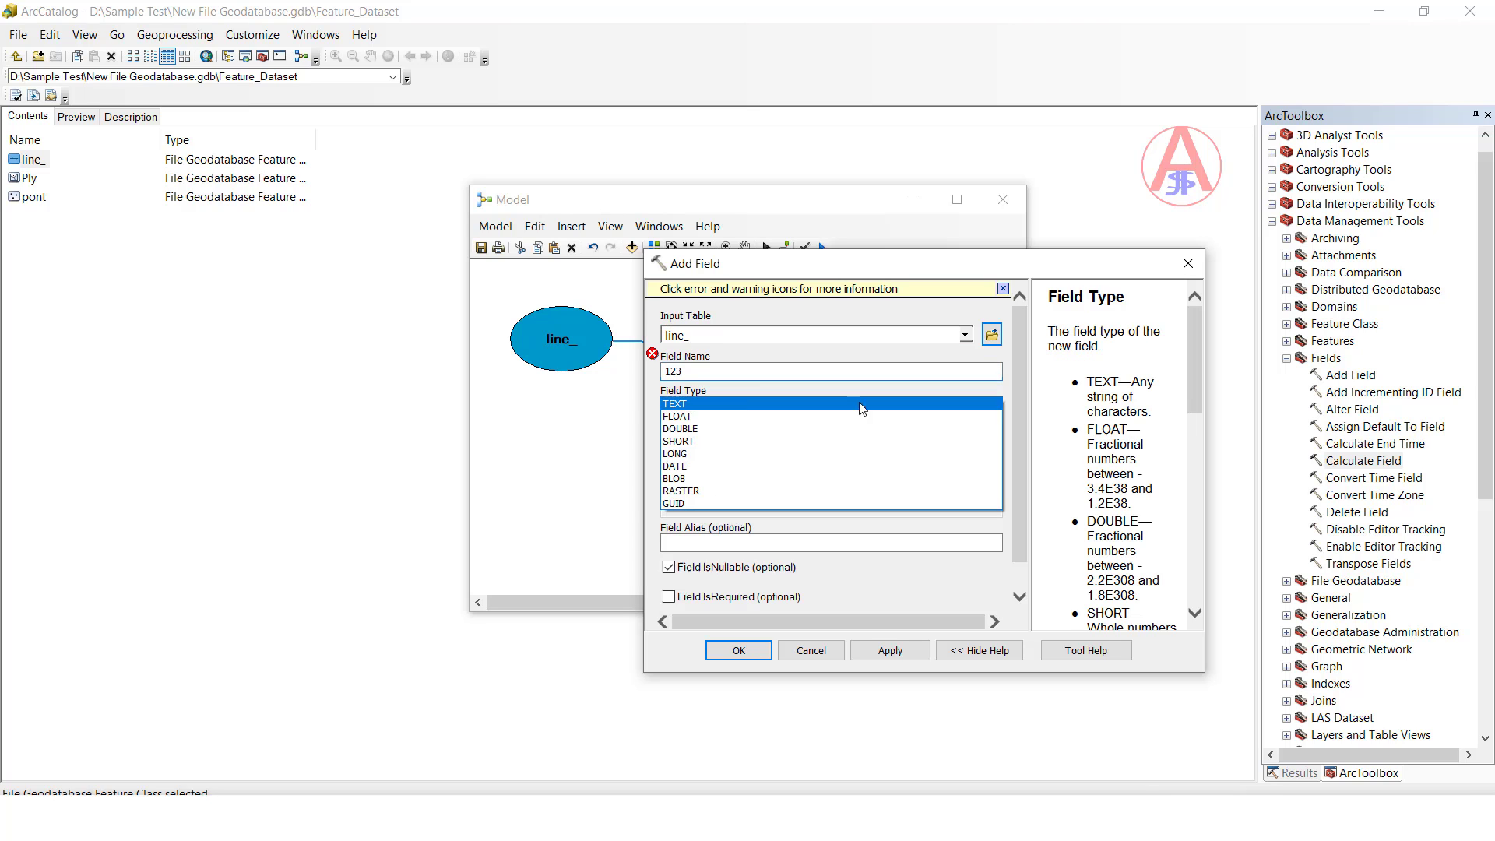
left_click(690, 403)
left_click_drag(702, 372, 635, 362)
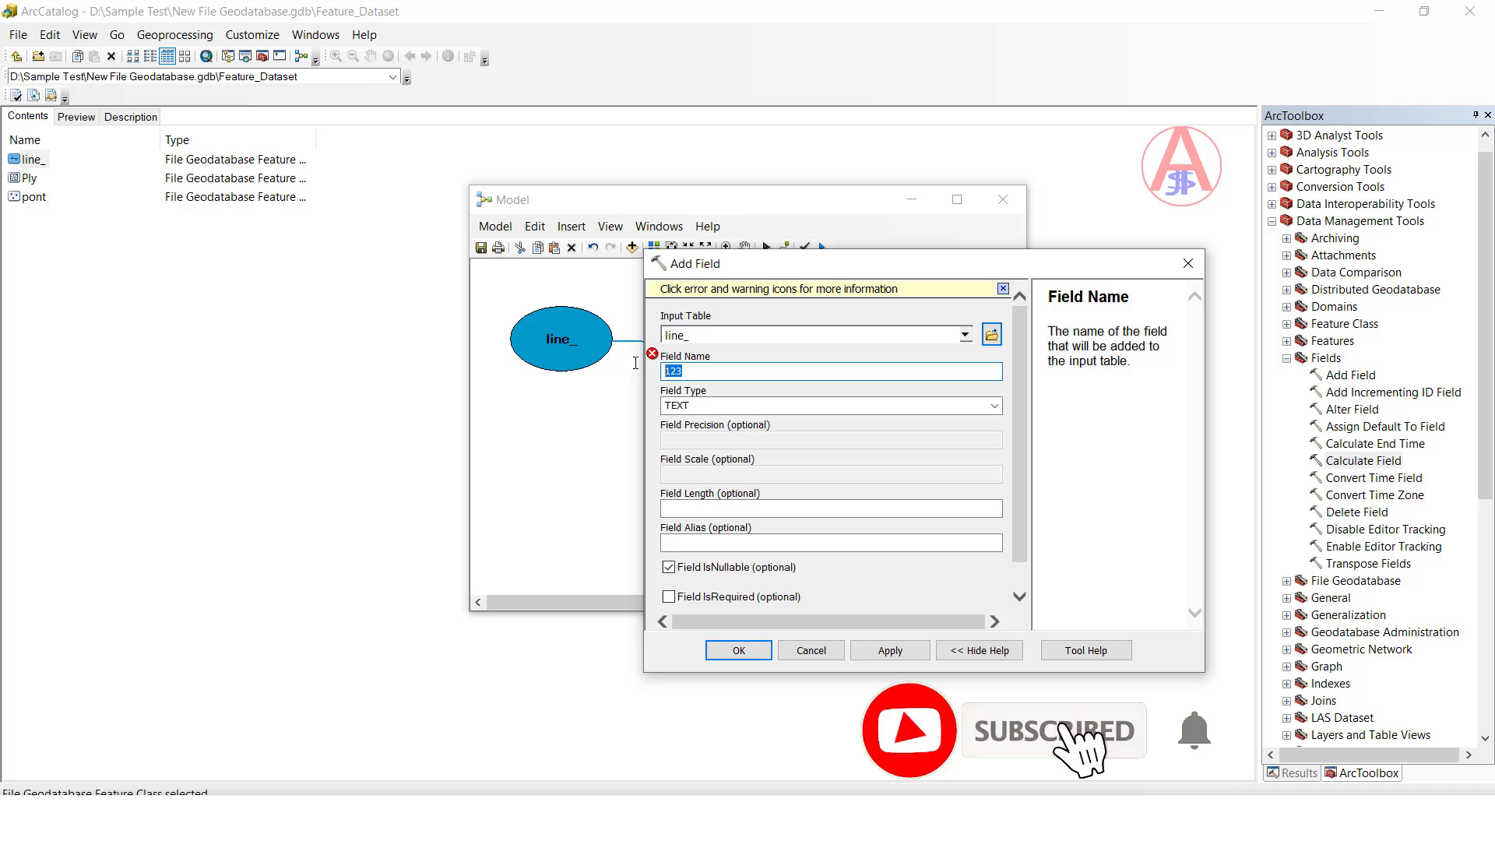
type("Jast")
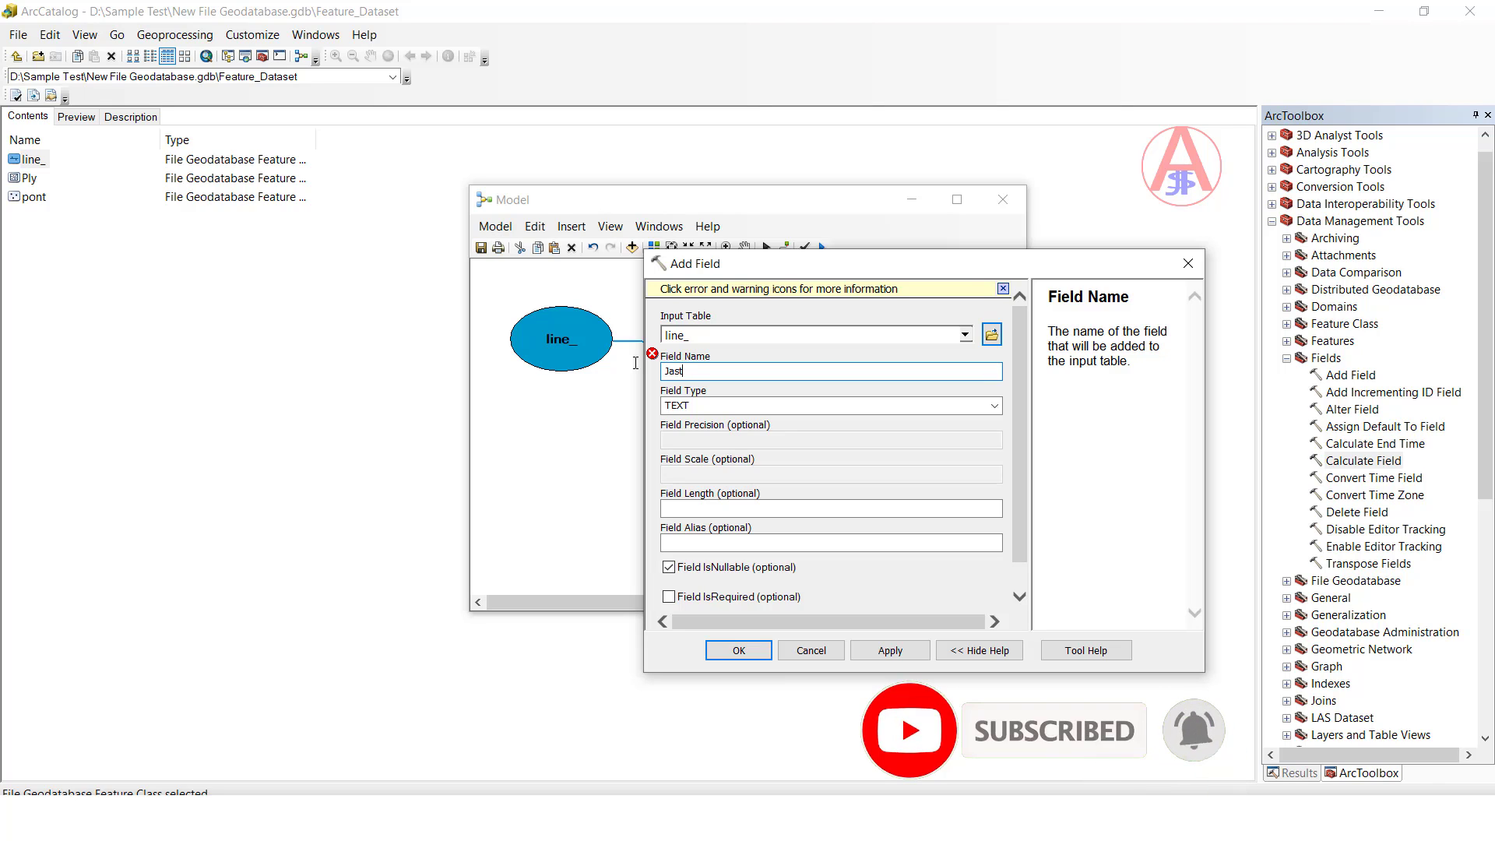
type("_GIS")
left_click(975, 440)
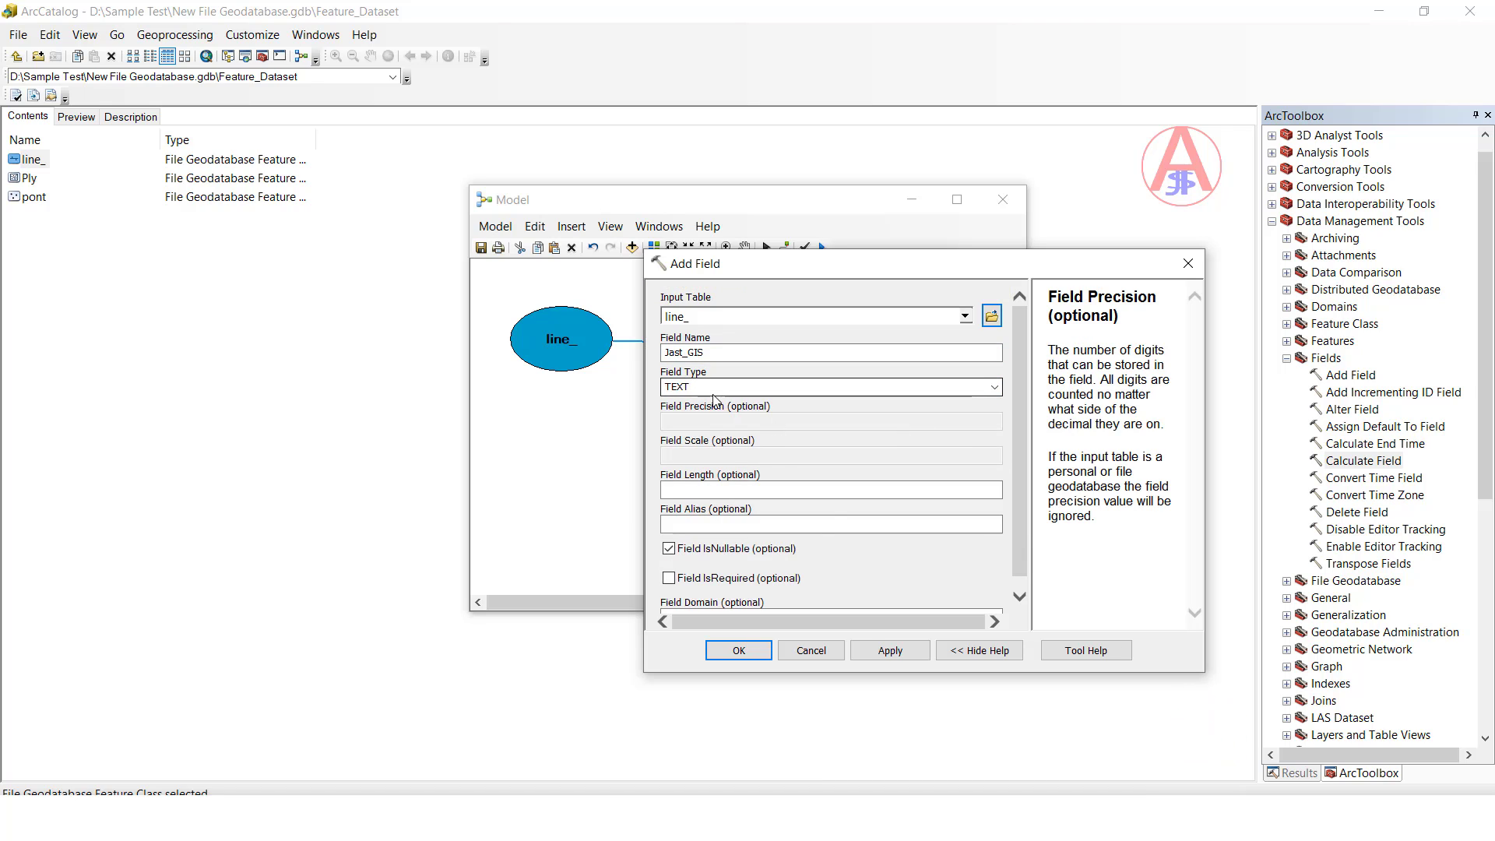
left_click(806, 492)
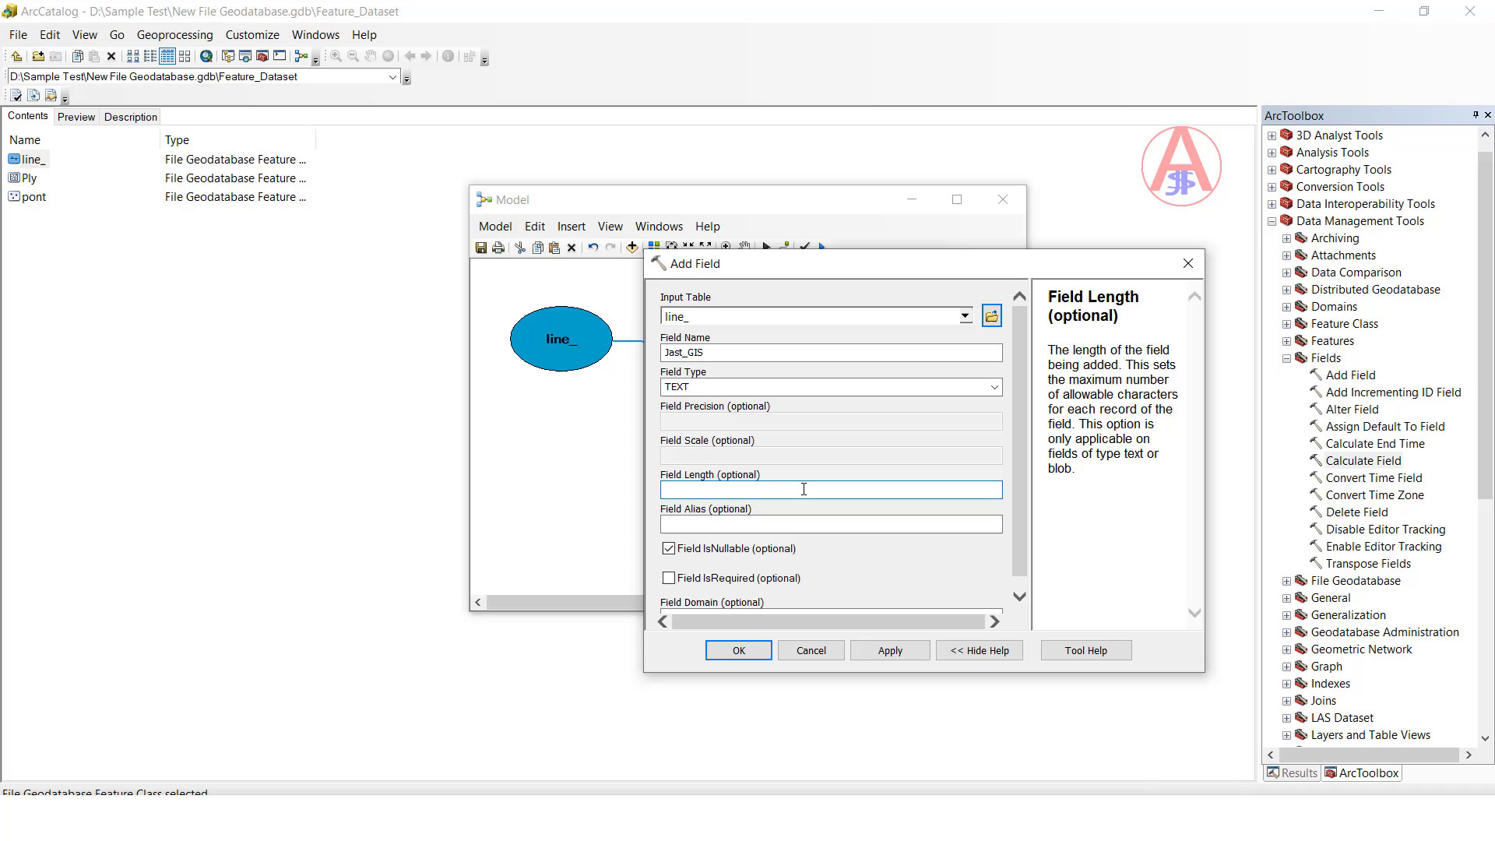
type("50")
left_click(738, 649)
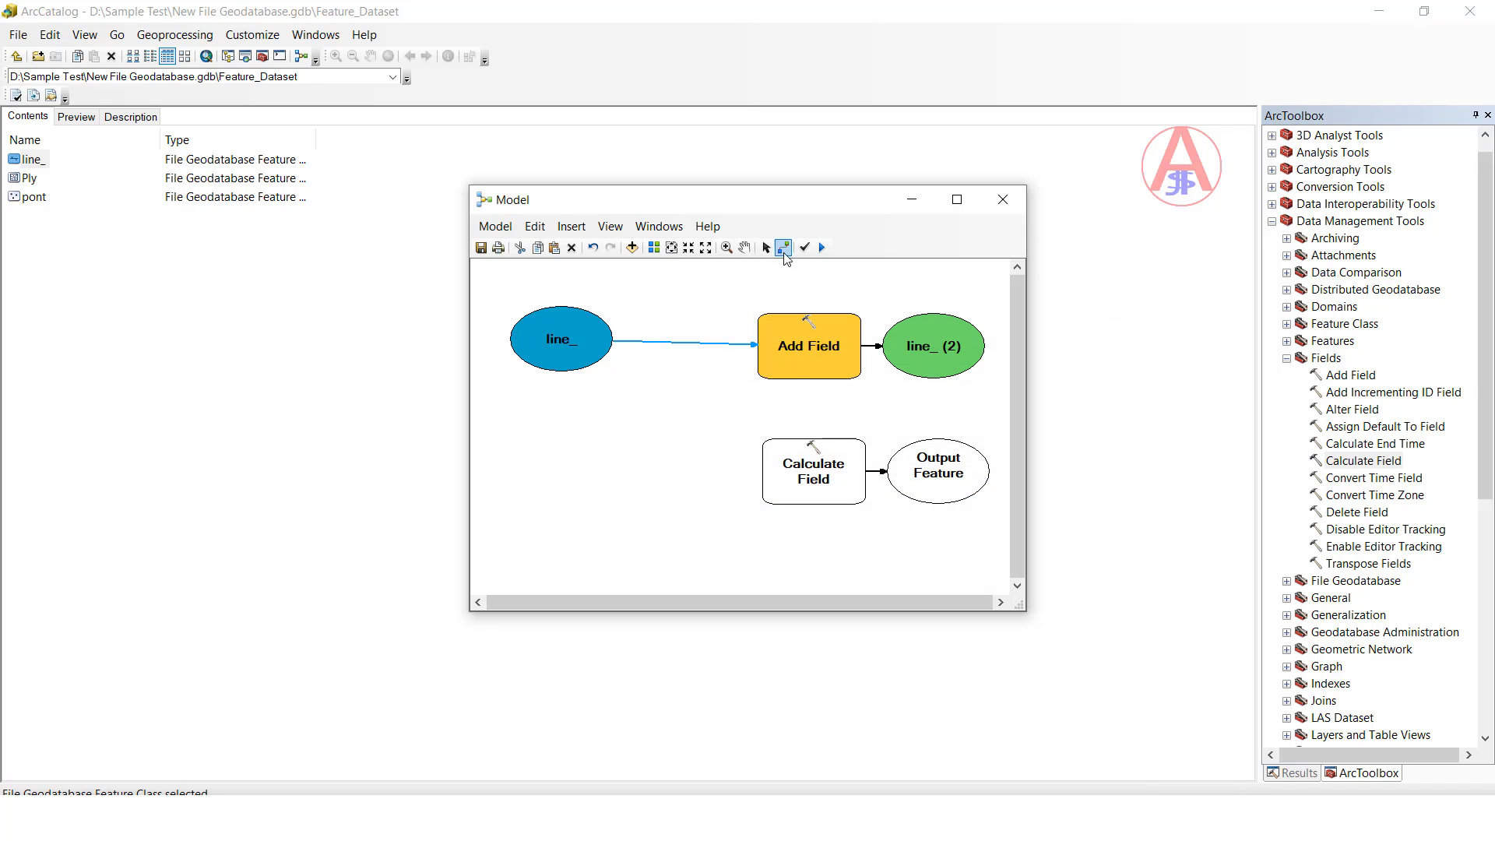
Step: Connect line_ as Calculate Field's input table and bring up its settings
left_click_drag(596, 359, 808, 480)
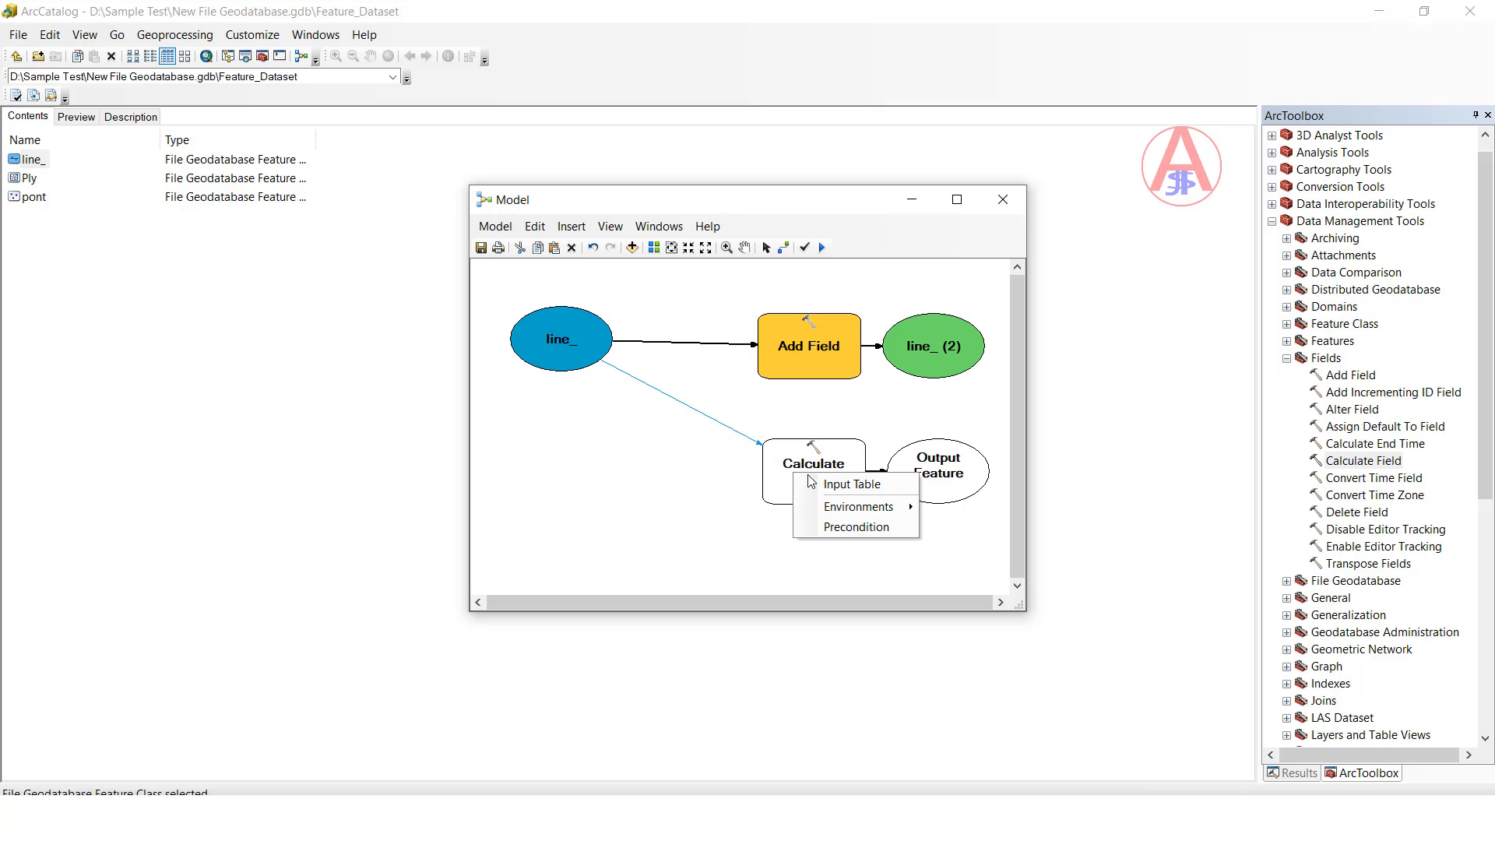
left_click(822, 485)
double_click(818, 473)
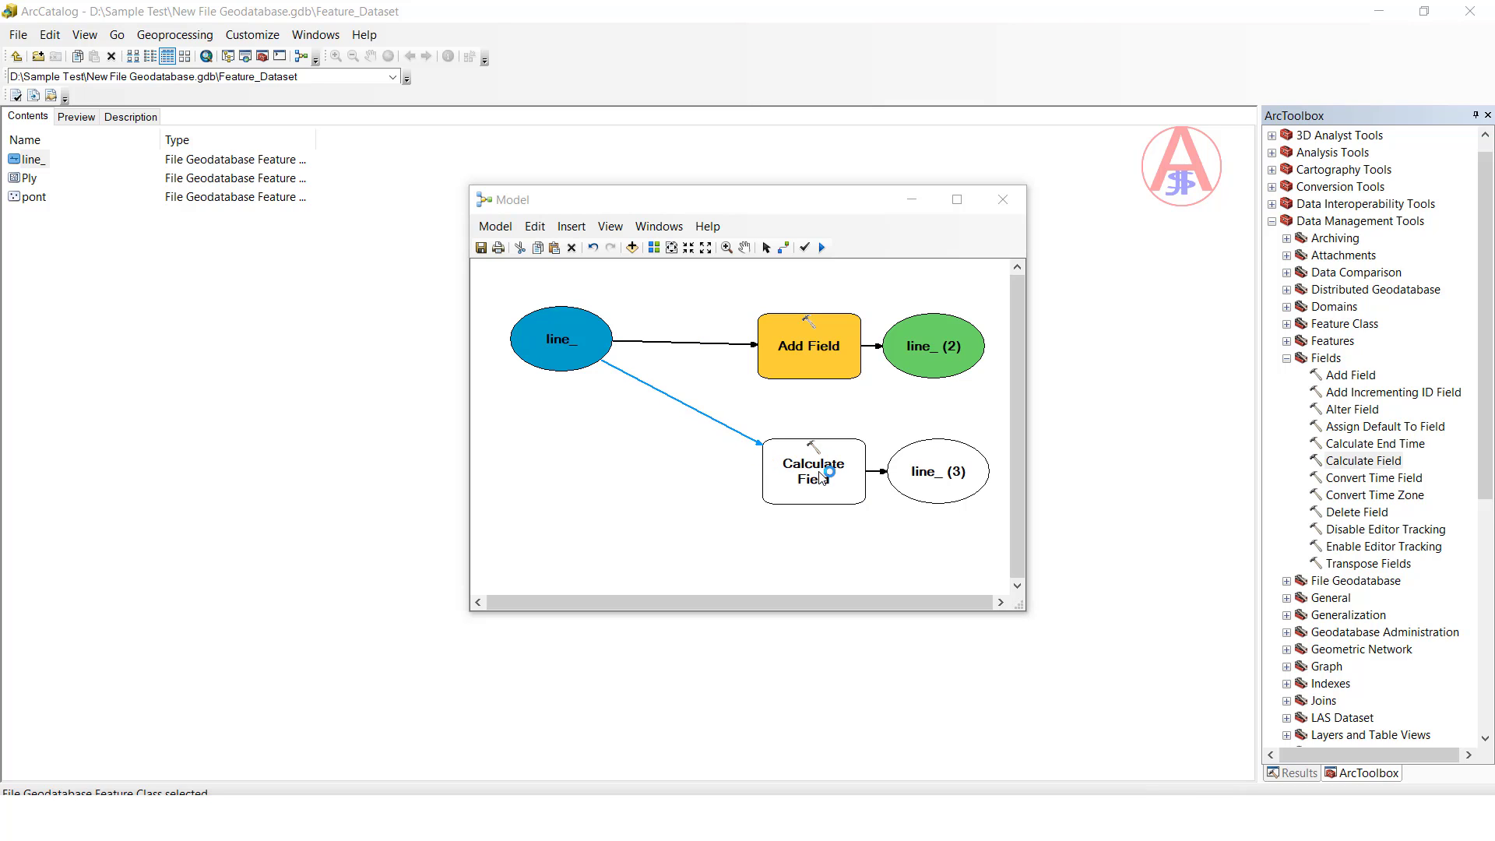
Step: Choose line_'s tes field in Calculate Field and build the expression "JastGIS_123"
left_click(970, 352)
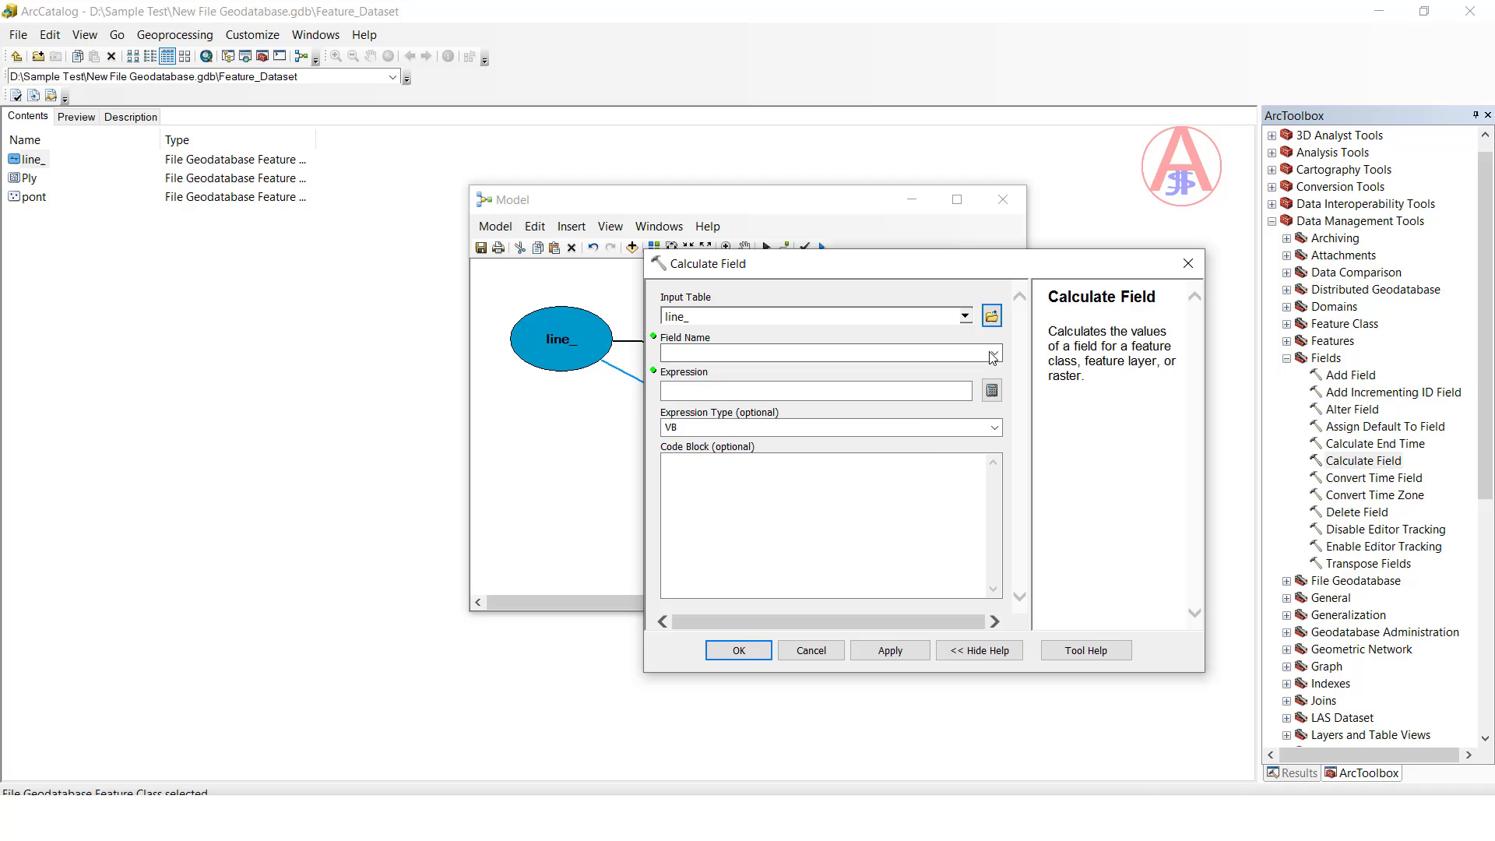
left_click(886, 451)
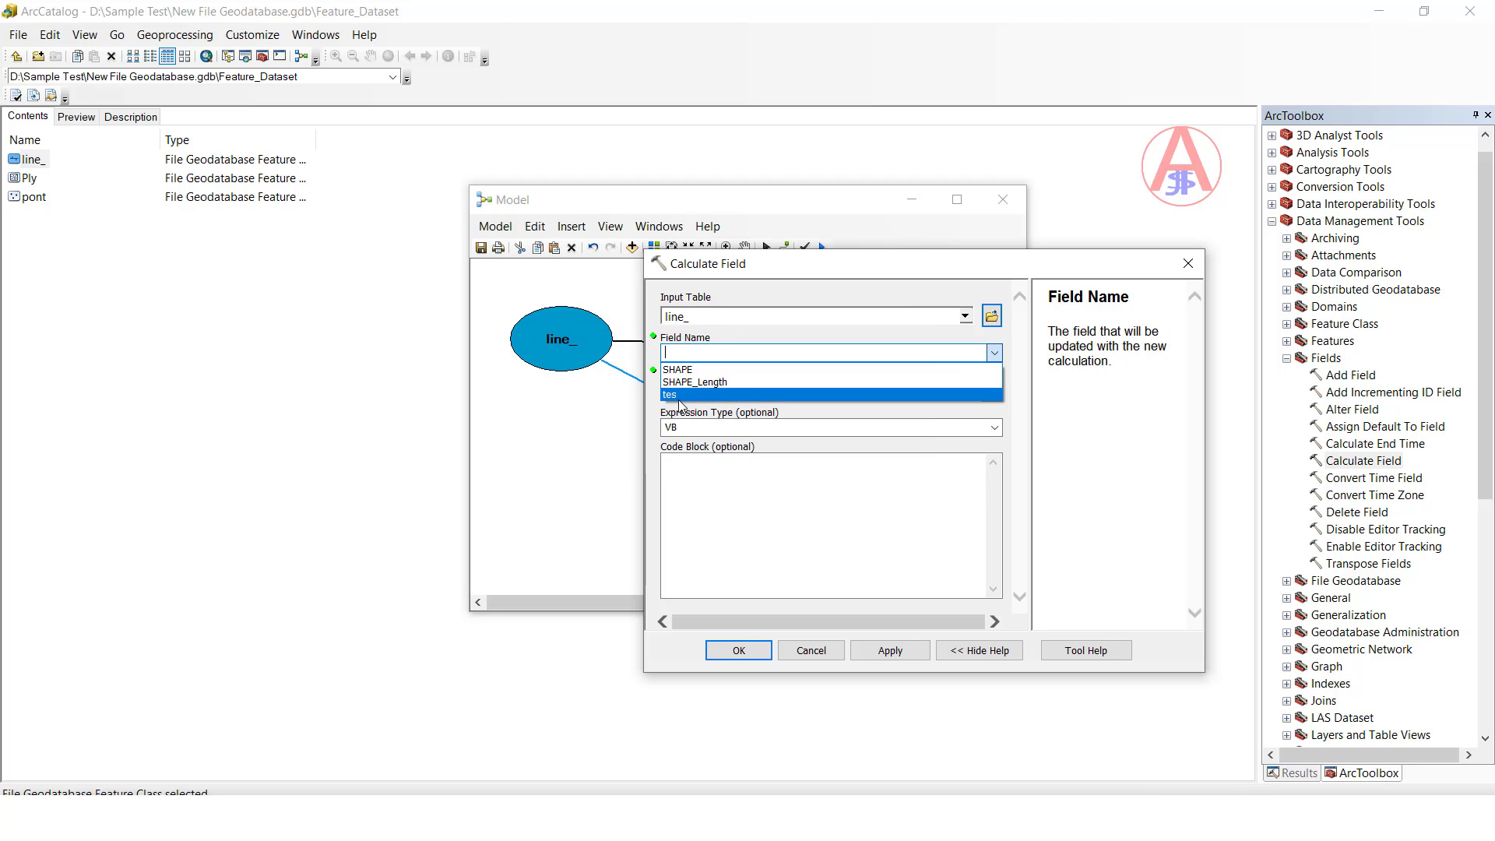
left_click(682, 395)
left_click(992, 390)
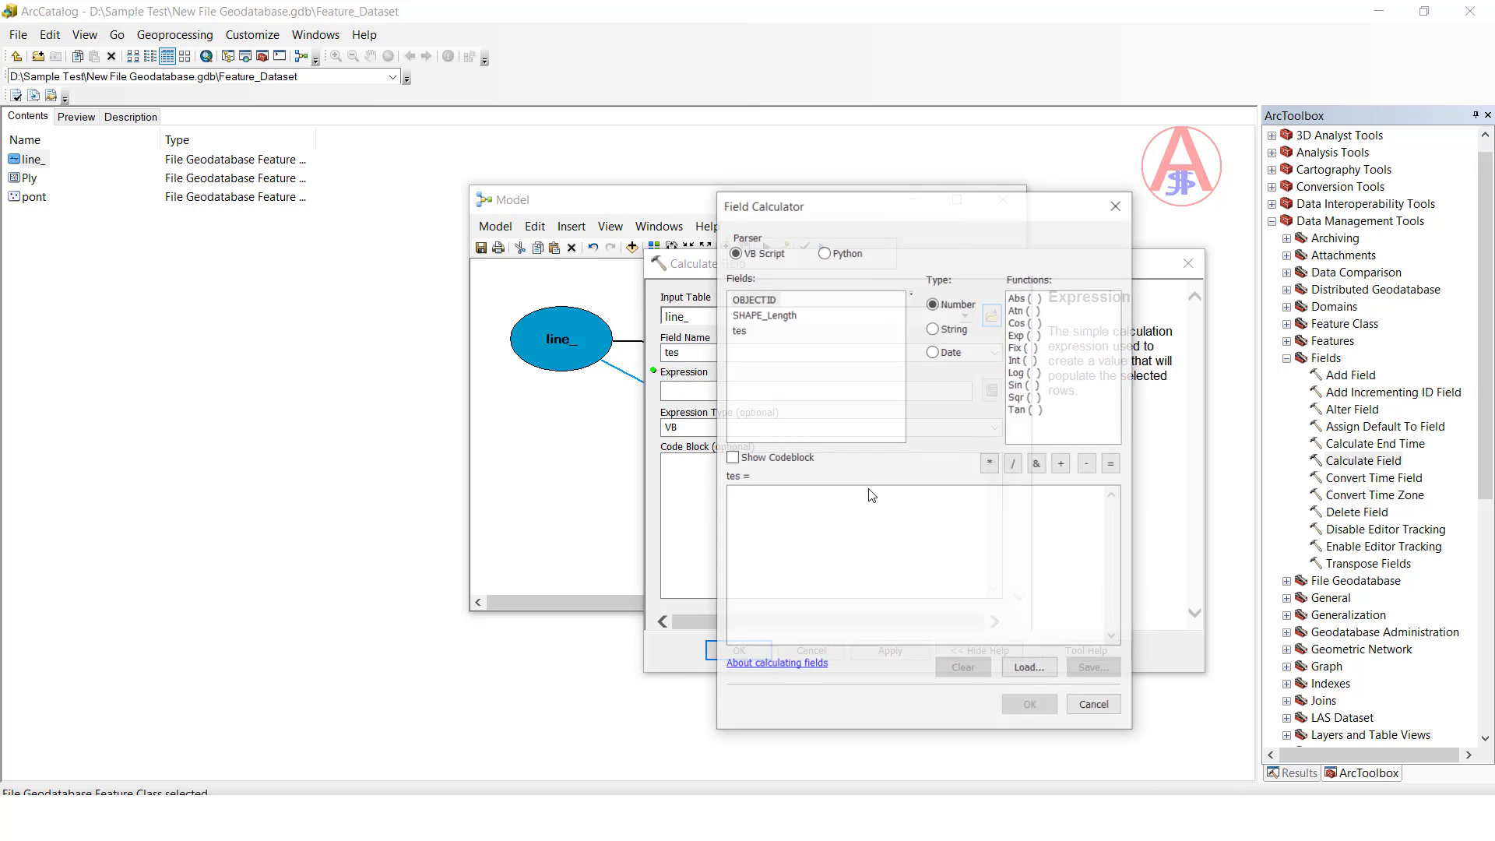
type("\"\"")
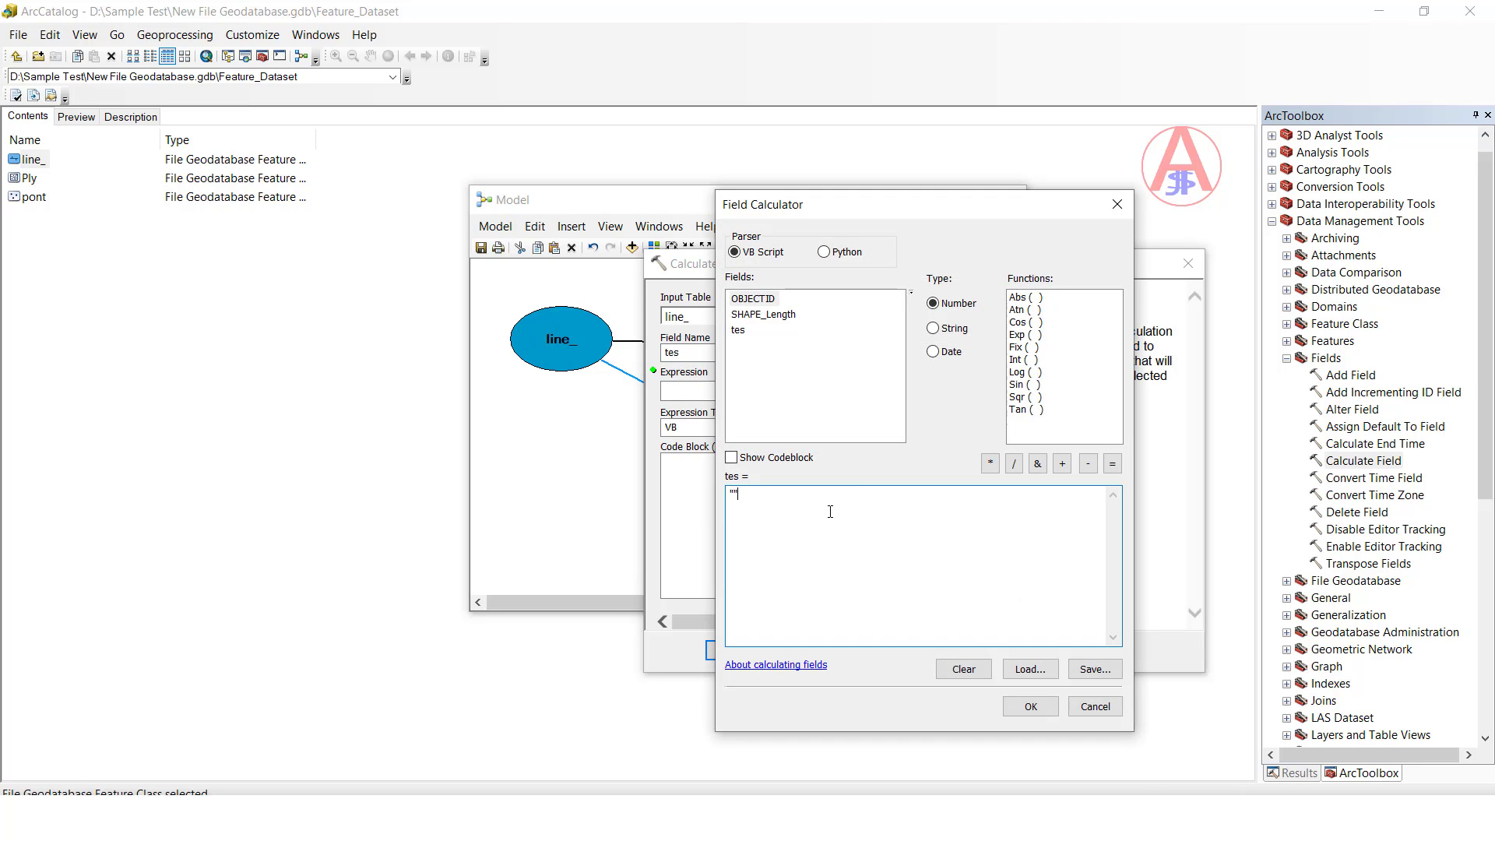
type("Ja")
type("stGIS_123")
left_click(1031, 708)
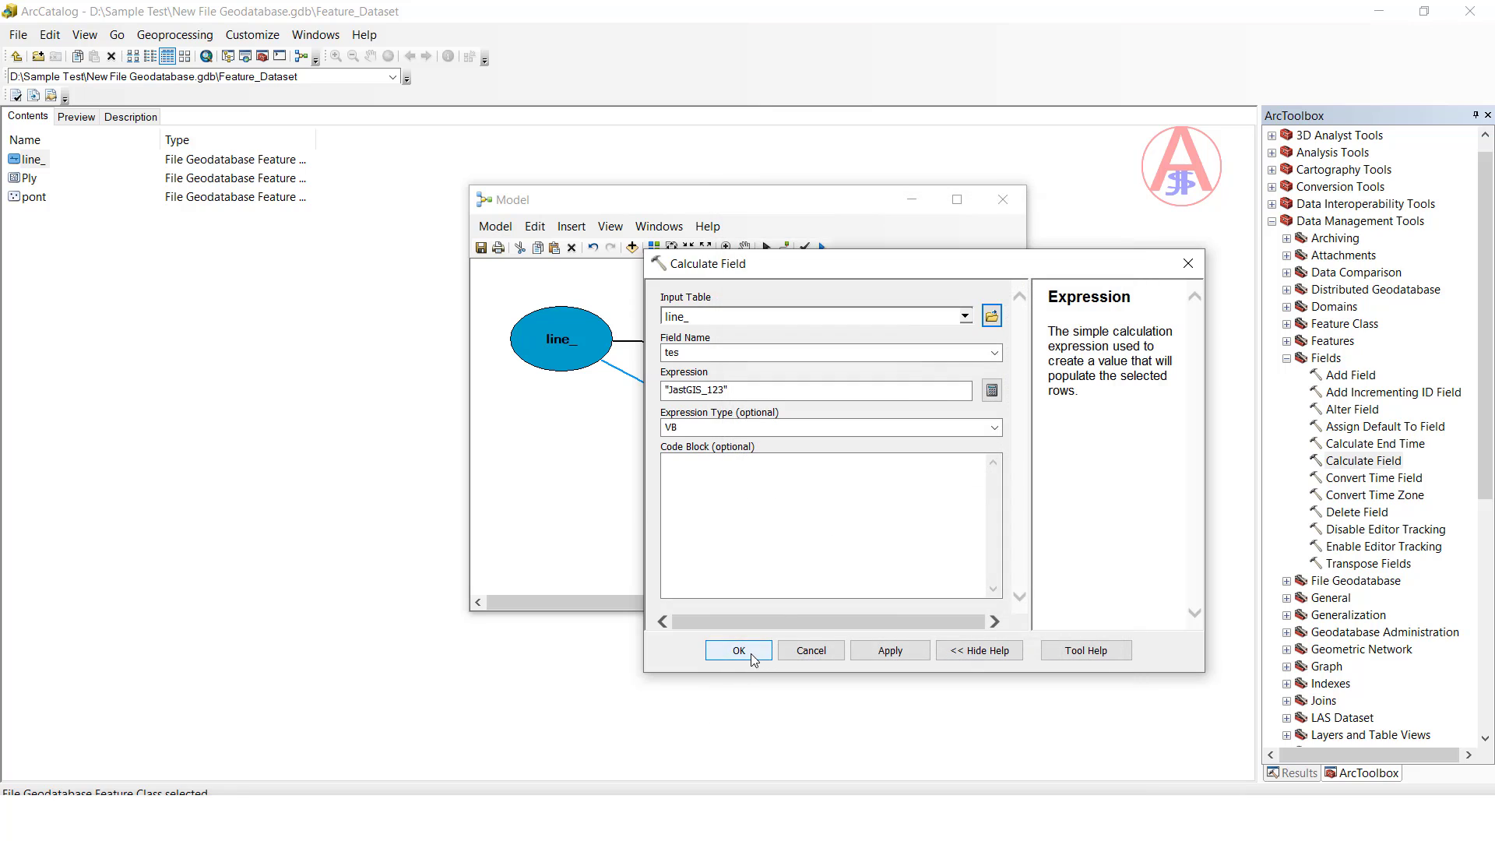
Step: Apply the Calculate Field settings, run the model, and dismiss the completed run report
left_click(738, 651)
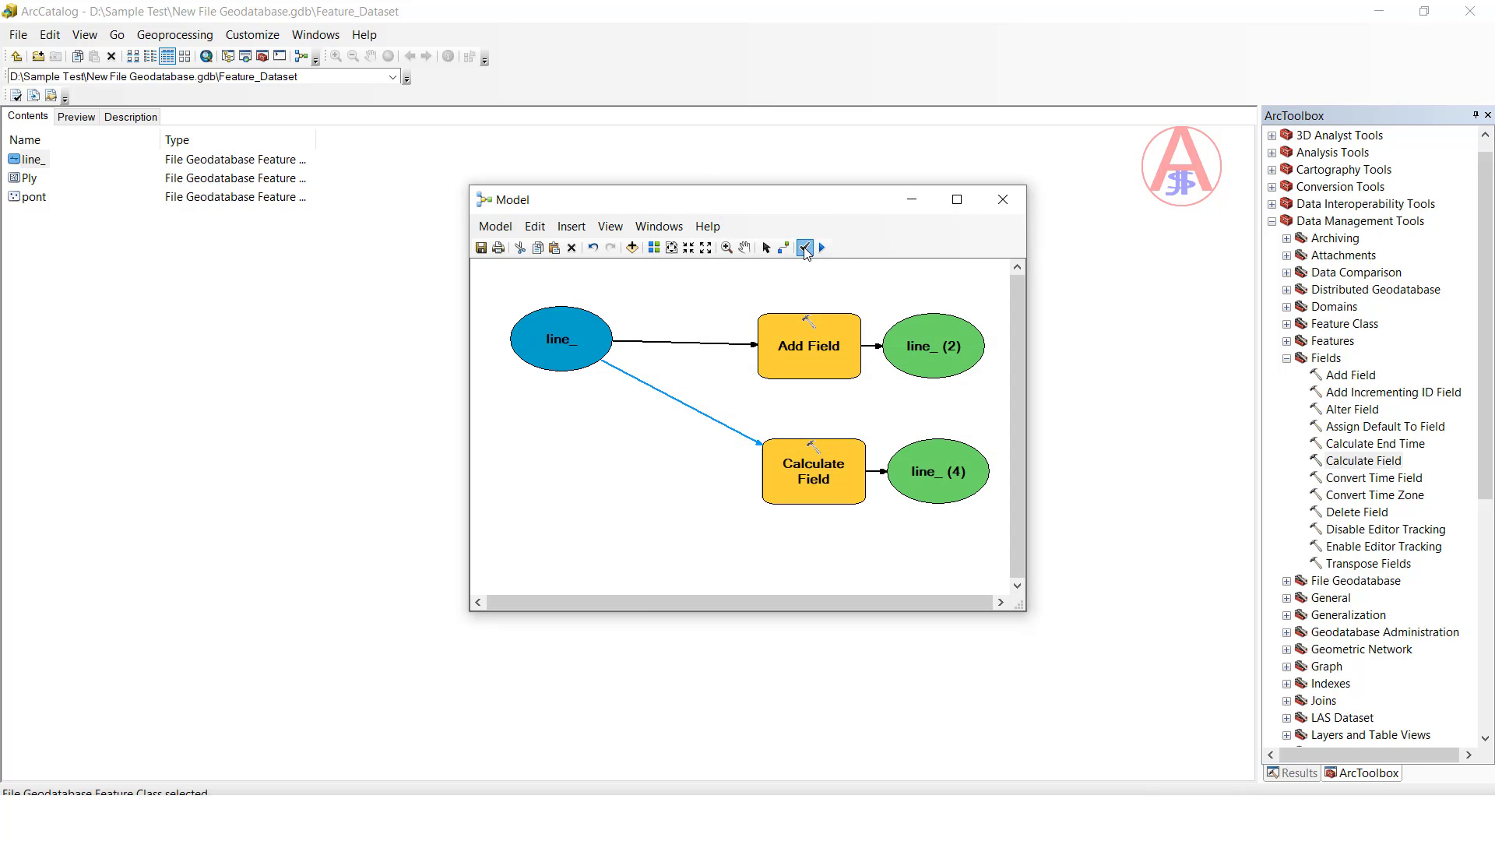
left_click(824, 249)
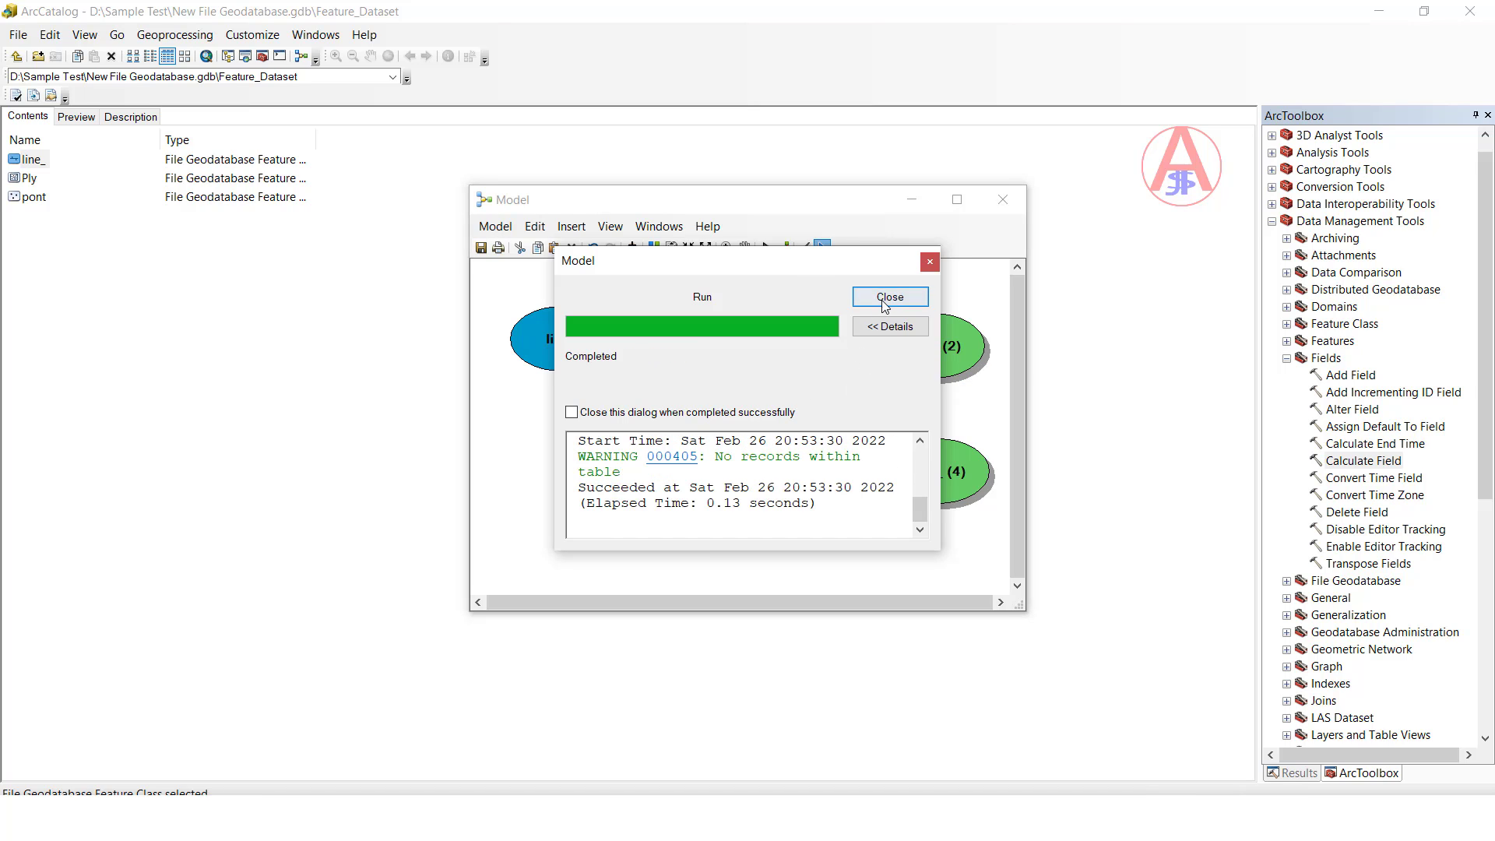
left_click(887, 297)
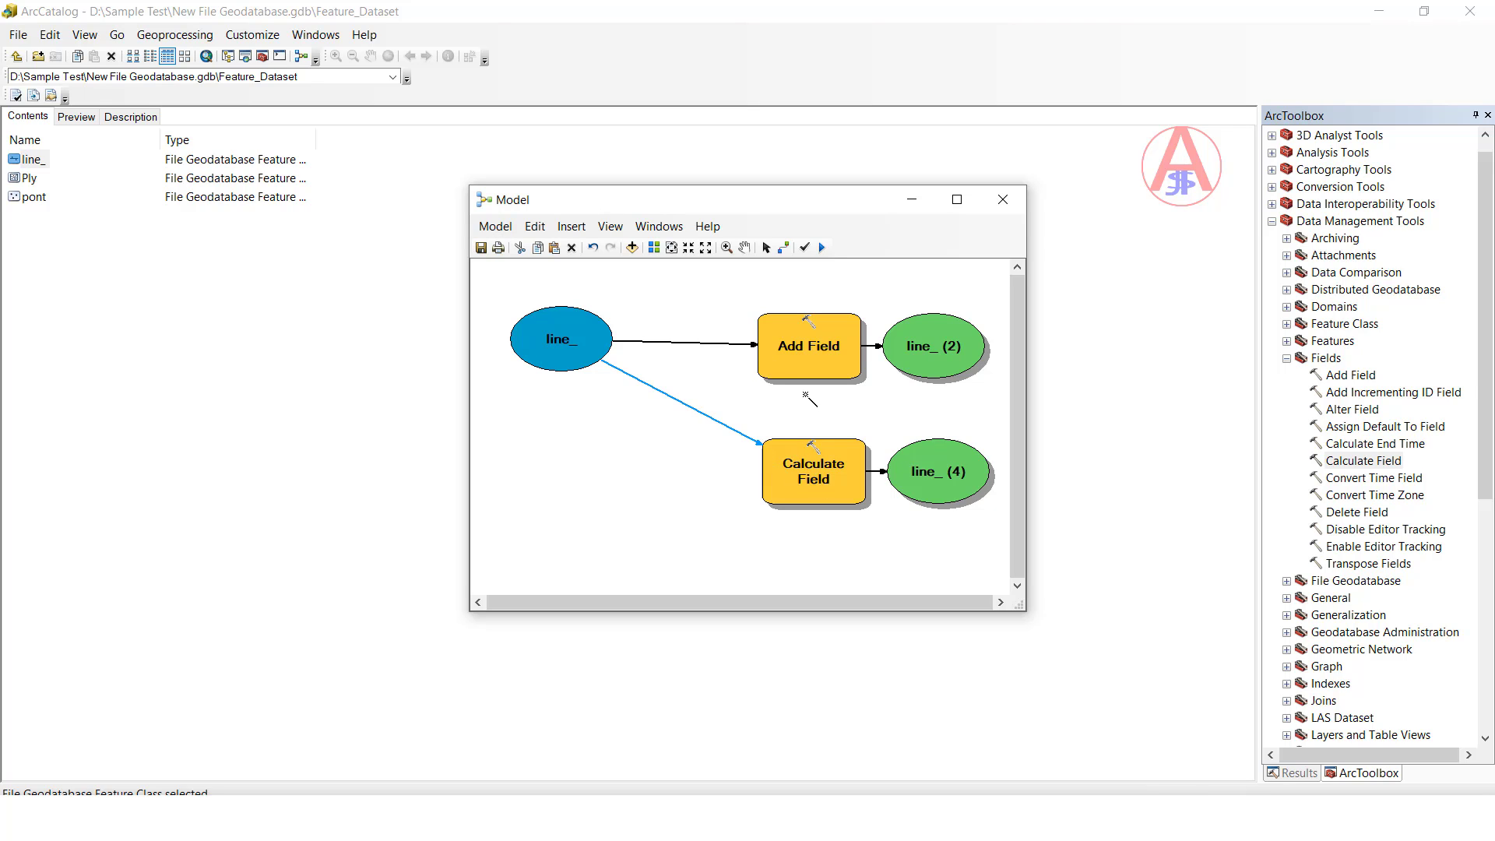
Step: Export the model through Model > Export > To Python Script, saving it as 123add
left_click(505, 235)
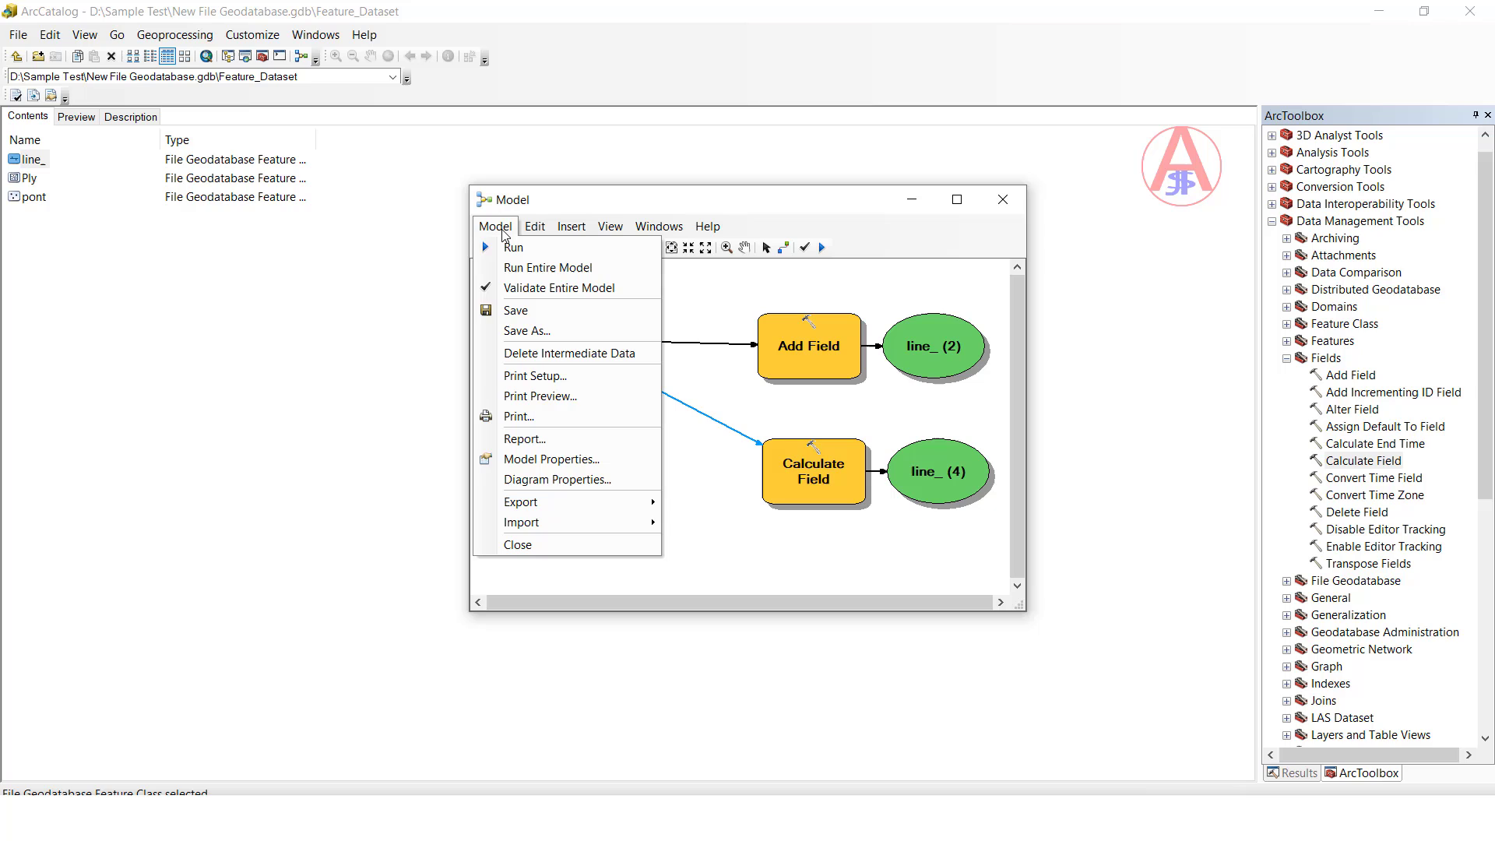
mouse_move(566, 502)
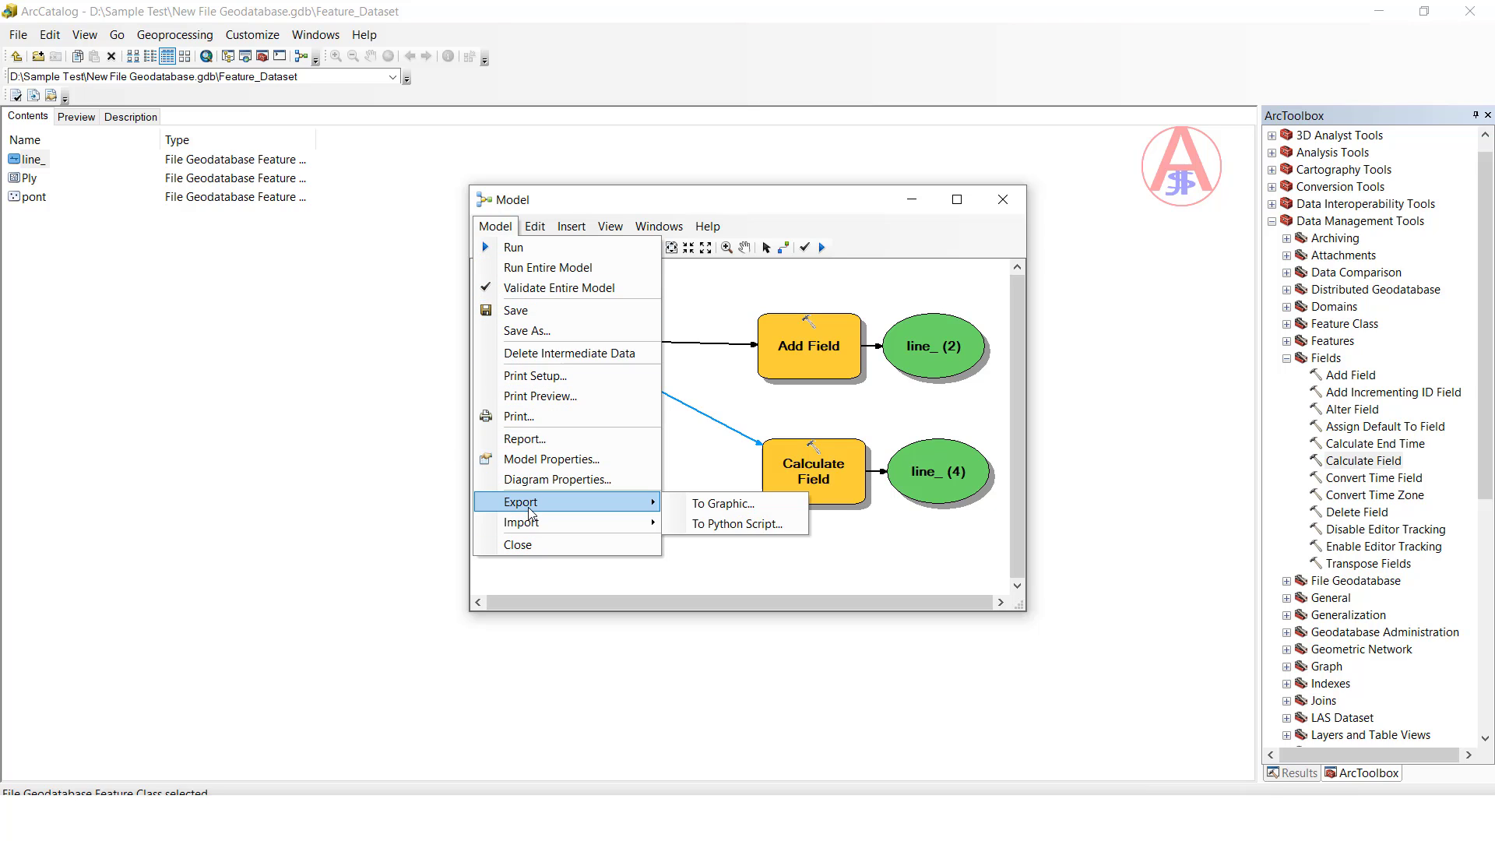
left_click(743, 525)
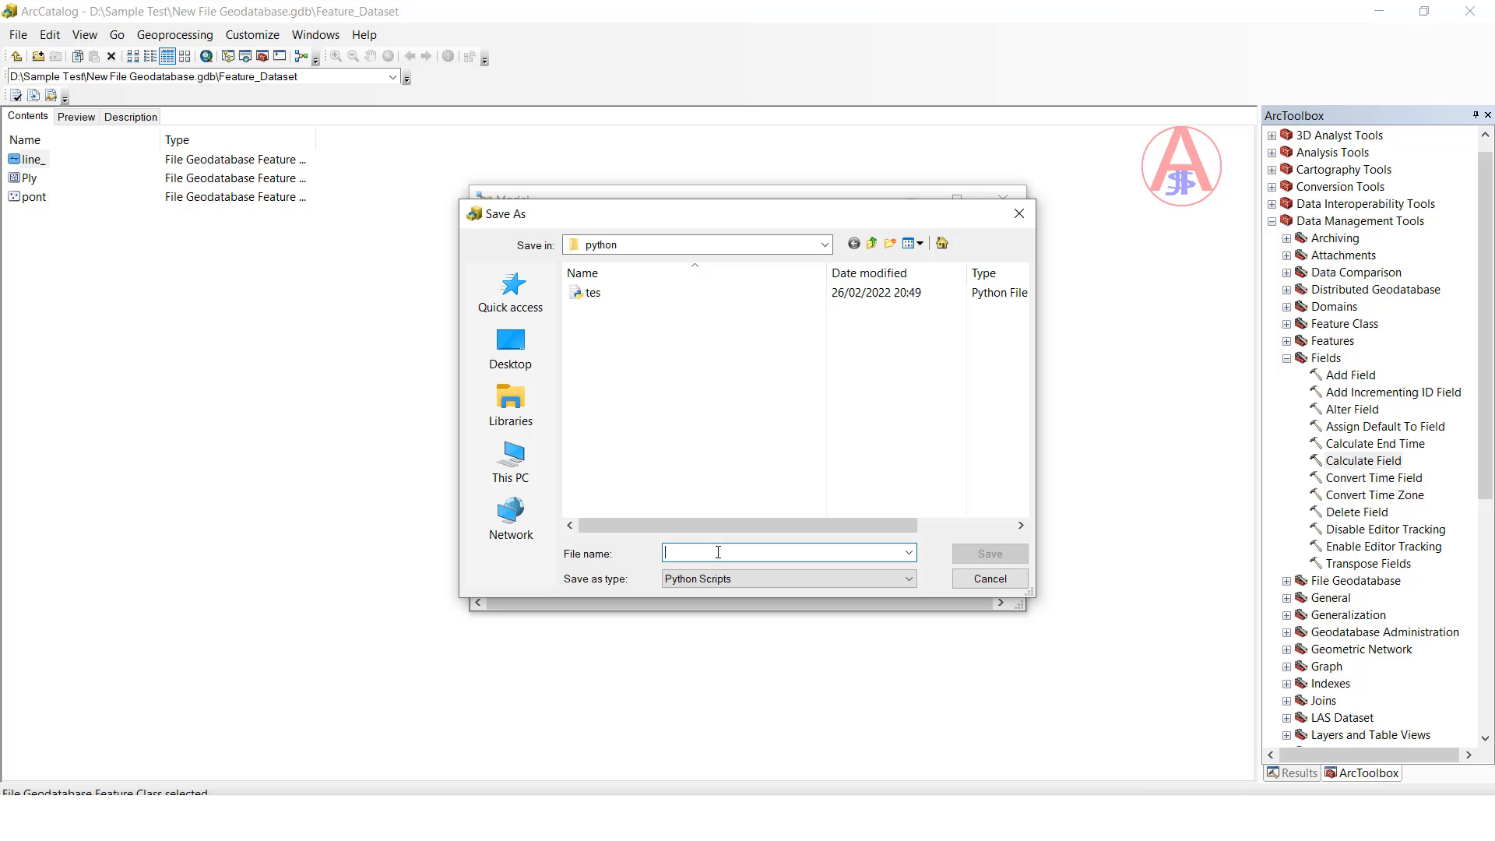
type("123add")
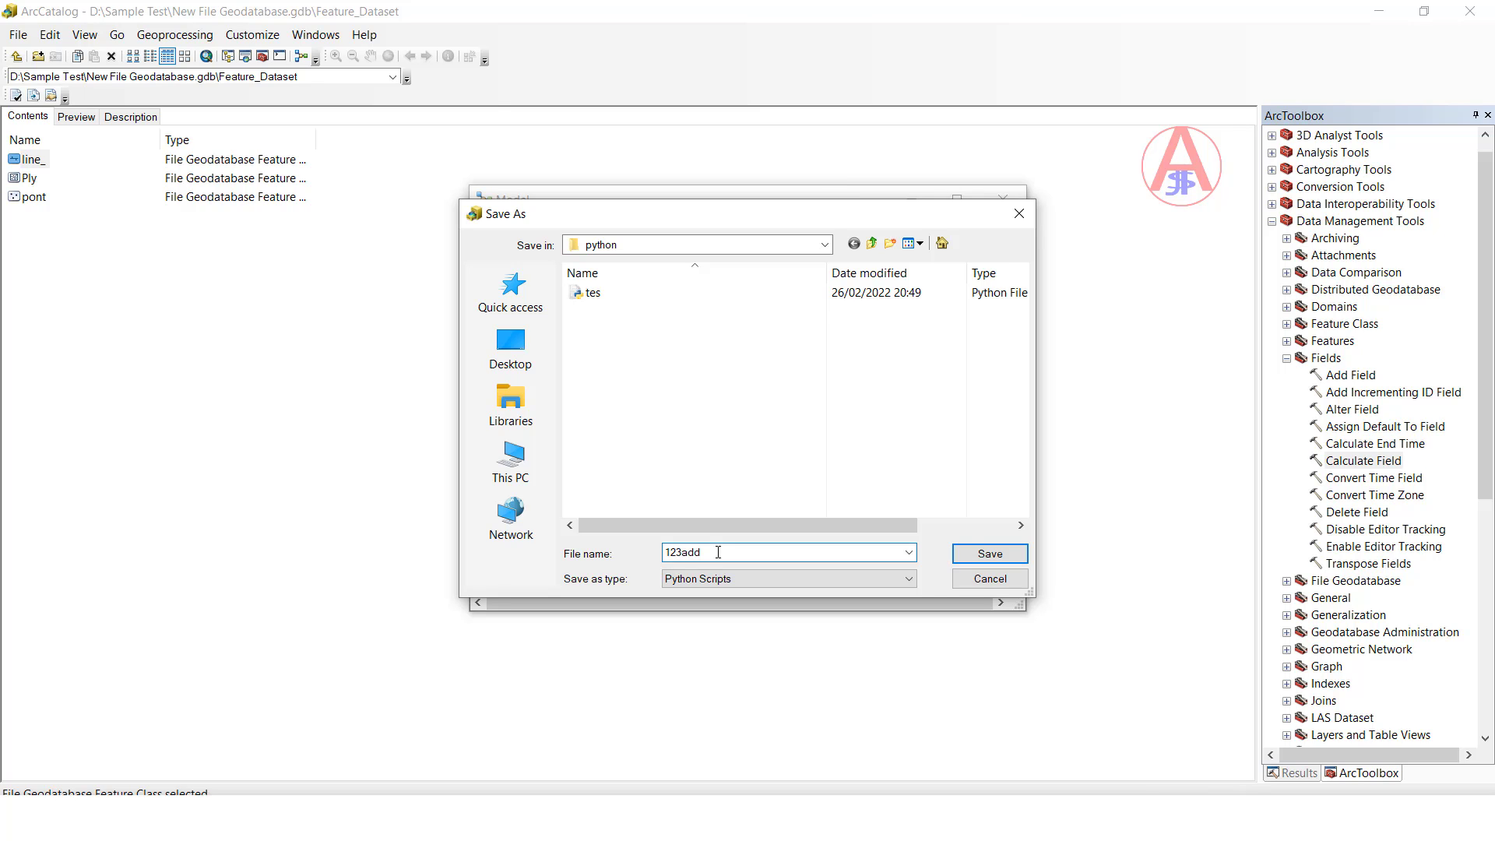
left_click(969, 556)
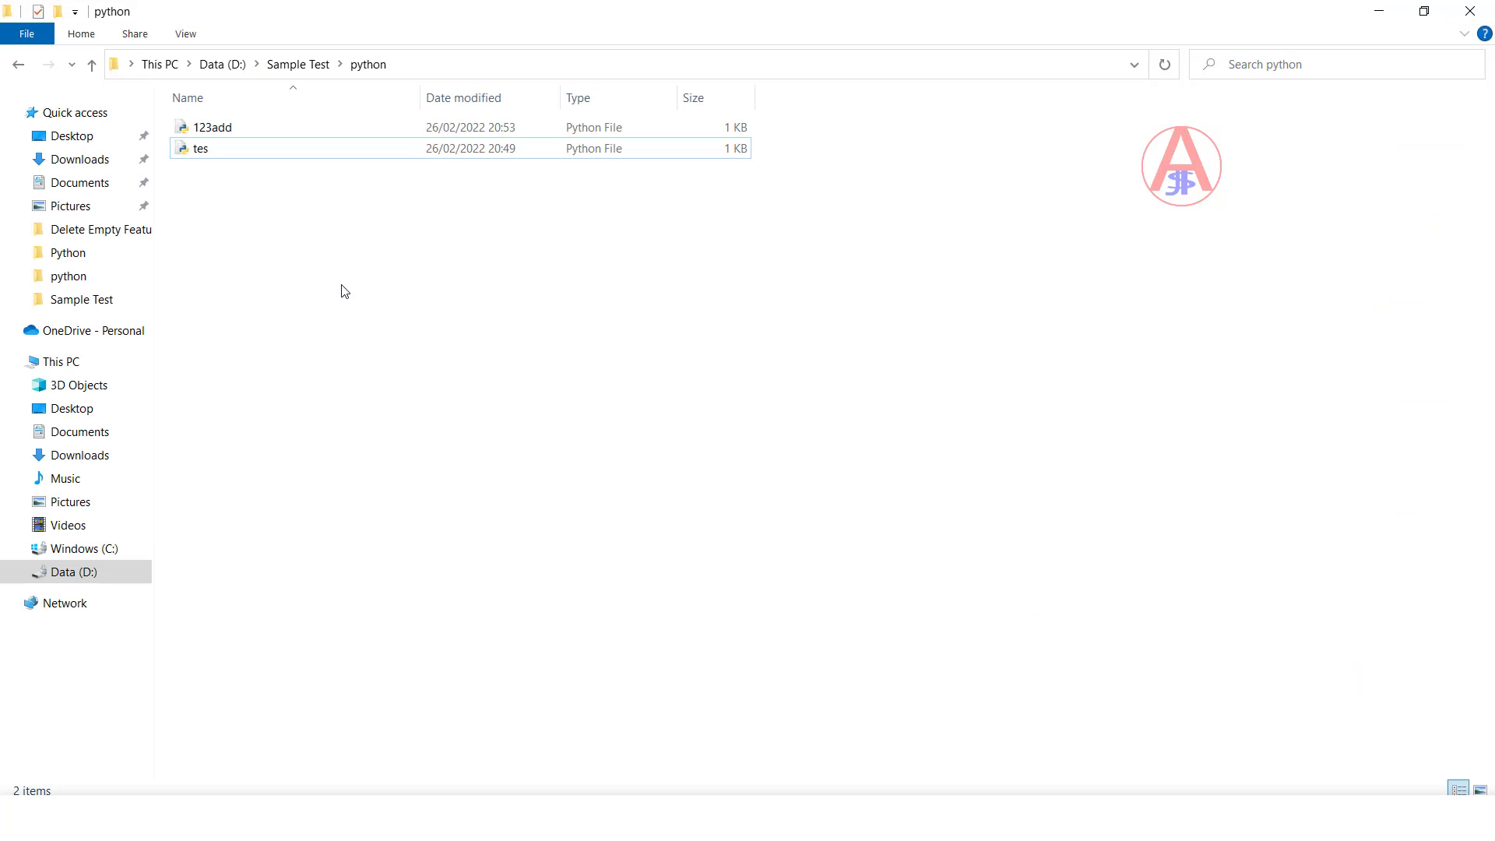
Step: Open the exported 123add script from the python folder with Edit with IDLE
left_click(210, 148)
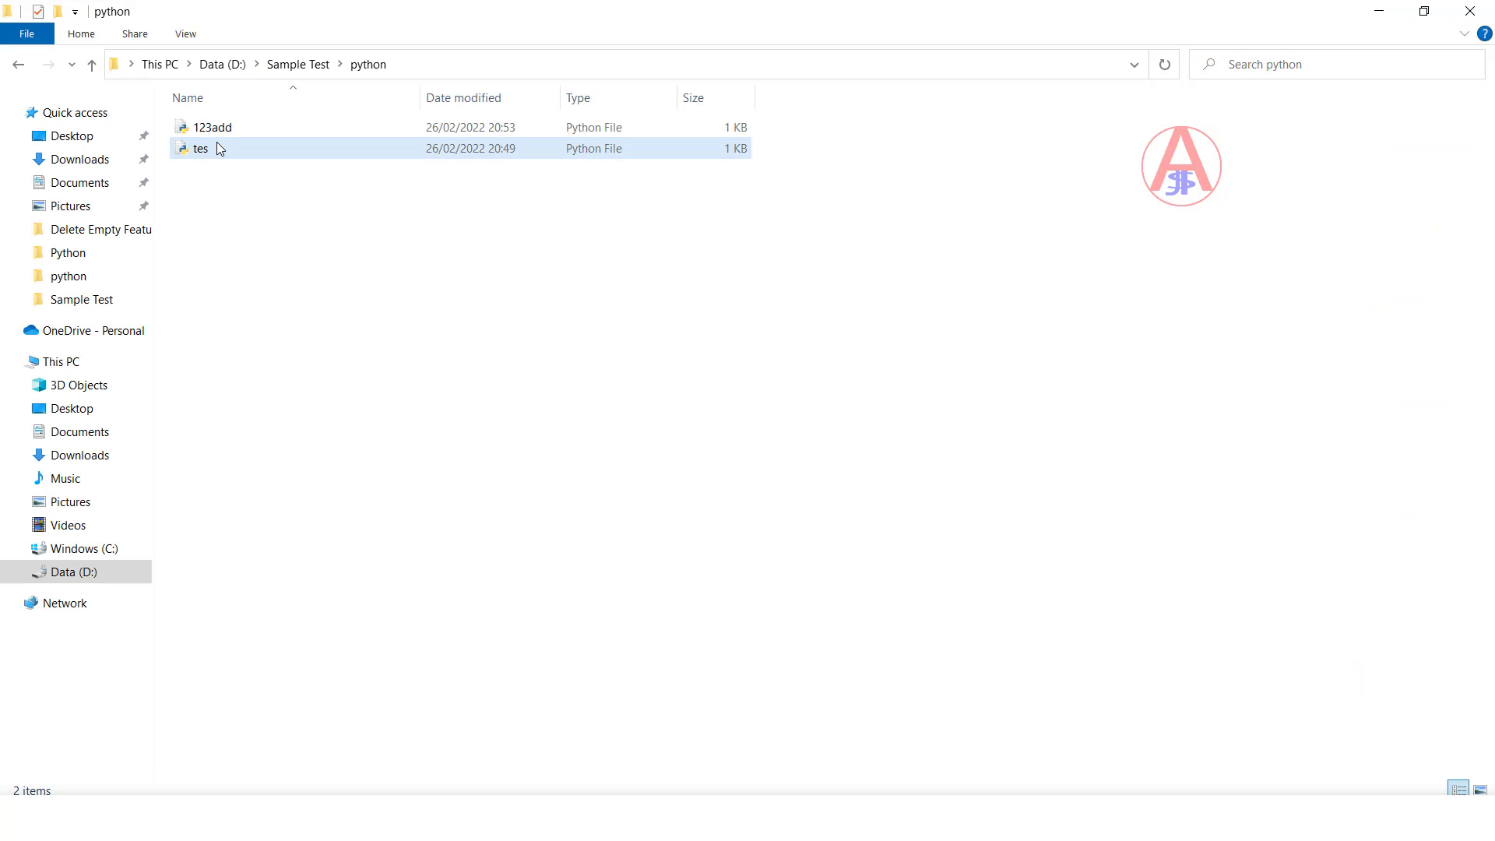
left_click(216, 134)
right_click(217, 132)
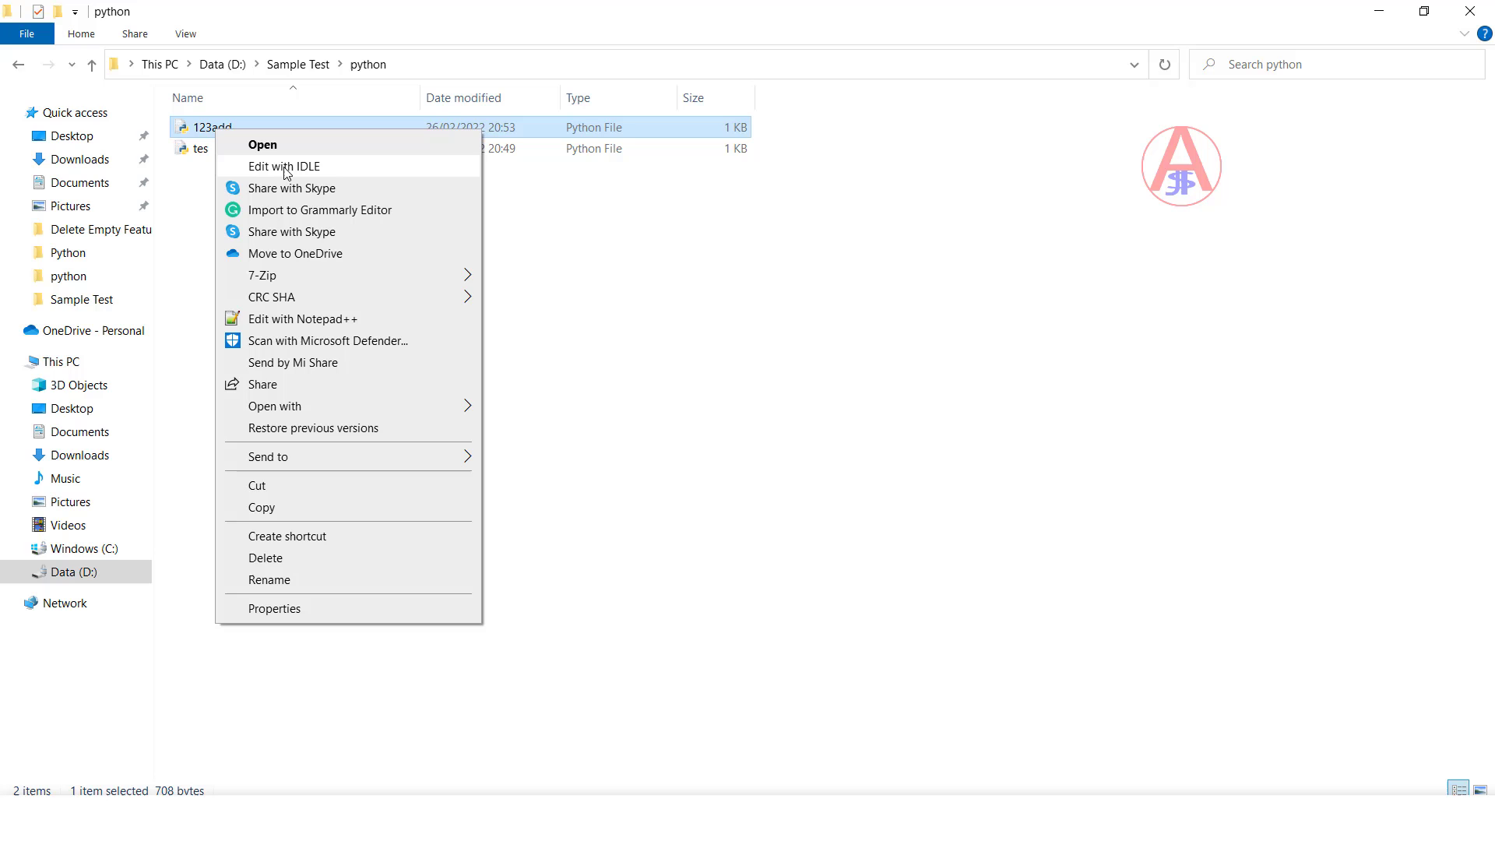
left_click(289, 167)
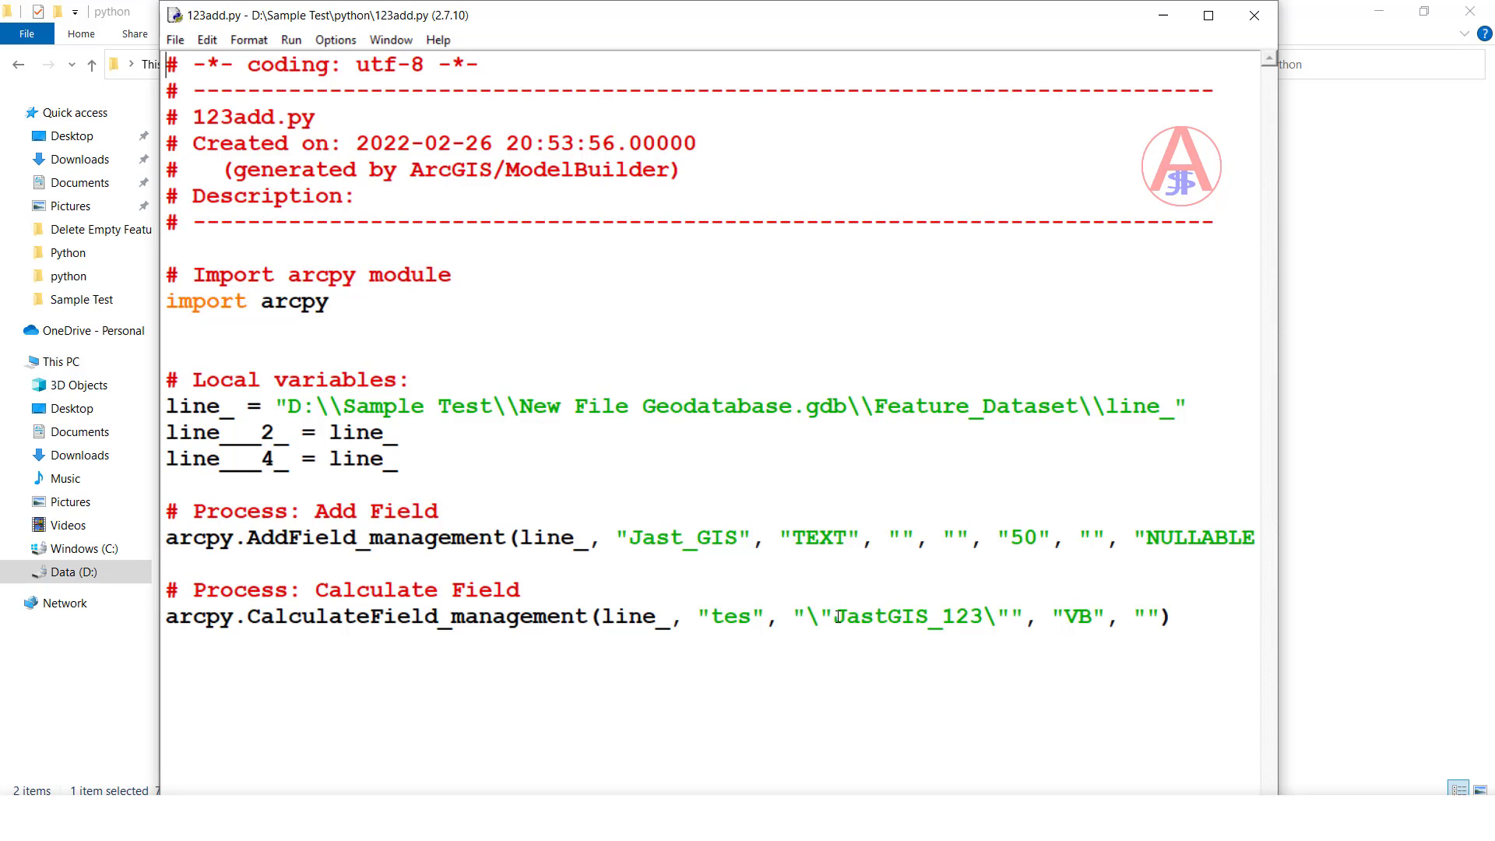
Step: Inspect the tes field name and JastGIS_123 expression in the script, then close IDLE
left_click_drag(832, 617, 984, 617)
left_click_drag(750, 616, 722, 616)
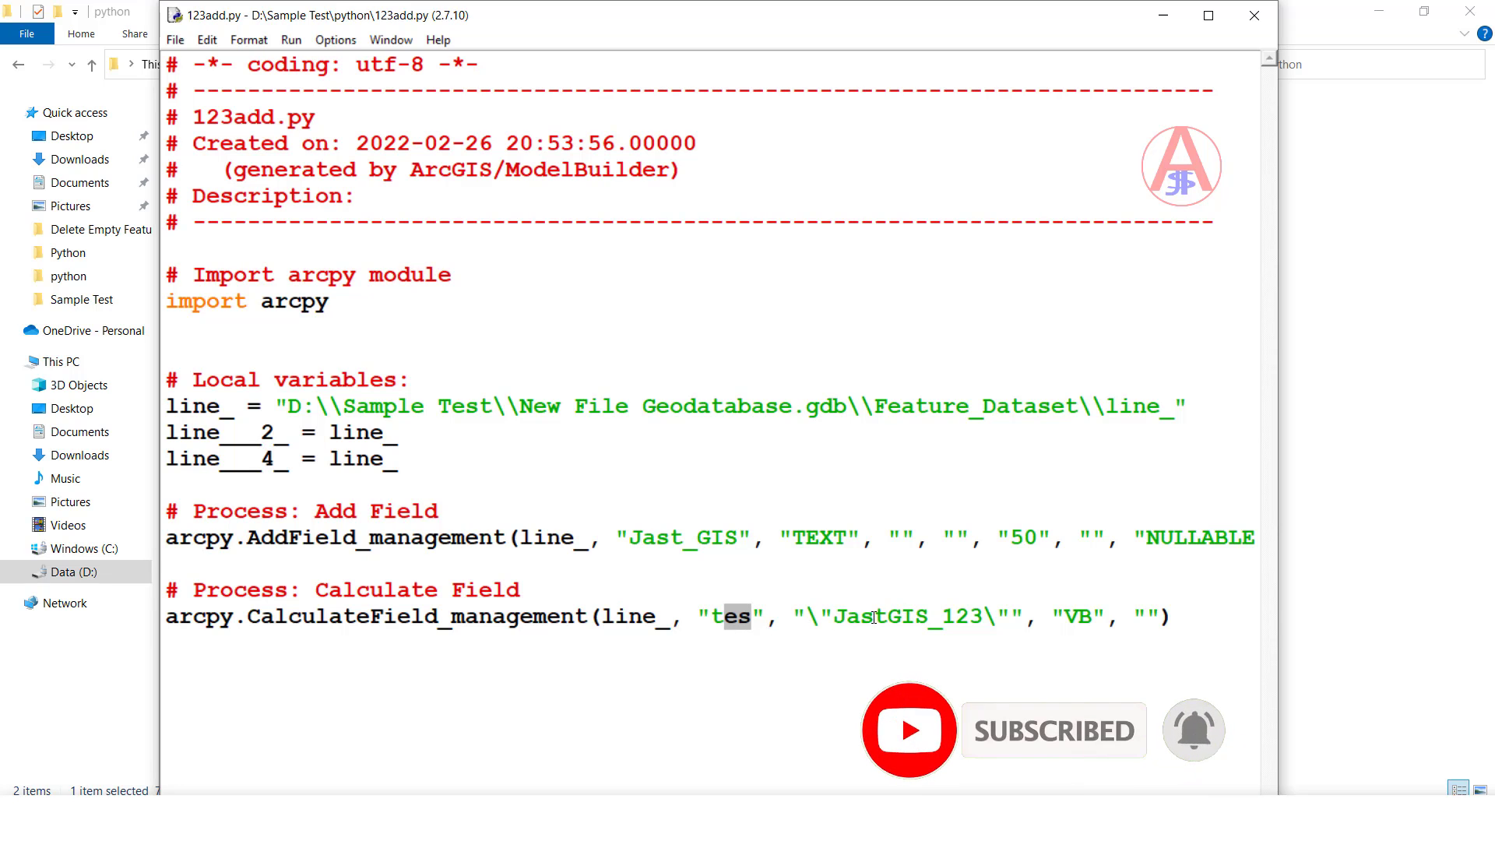
left_click_drag(845, 617, 958, 617)
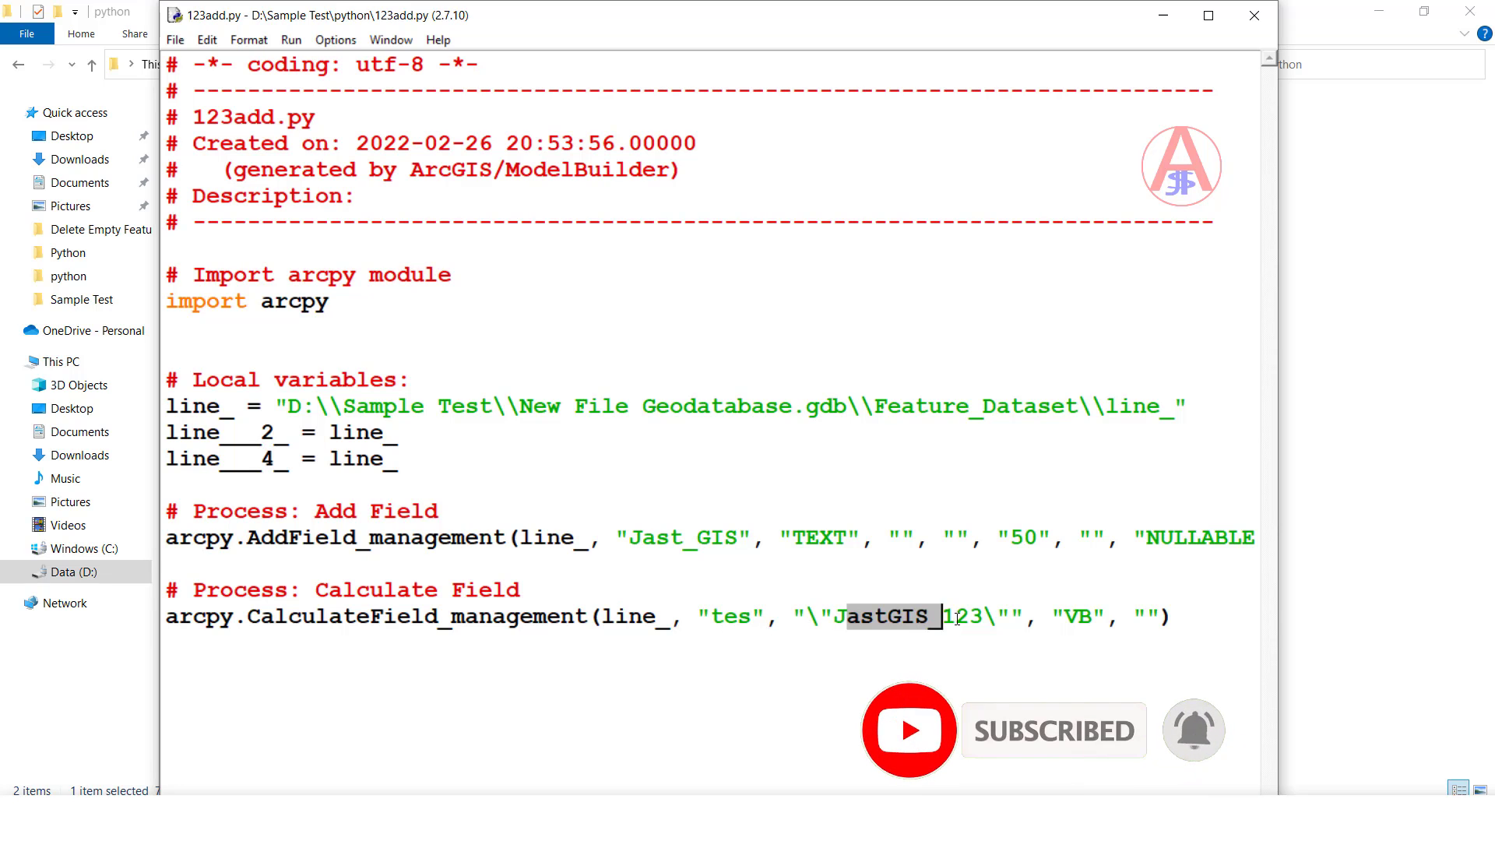
left_click(1255, 17)
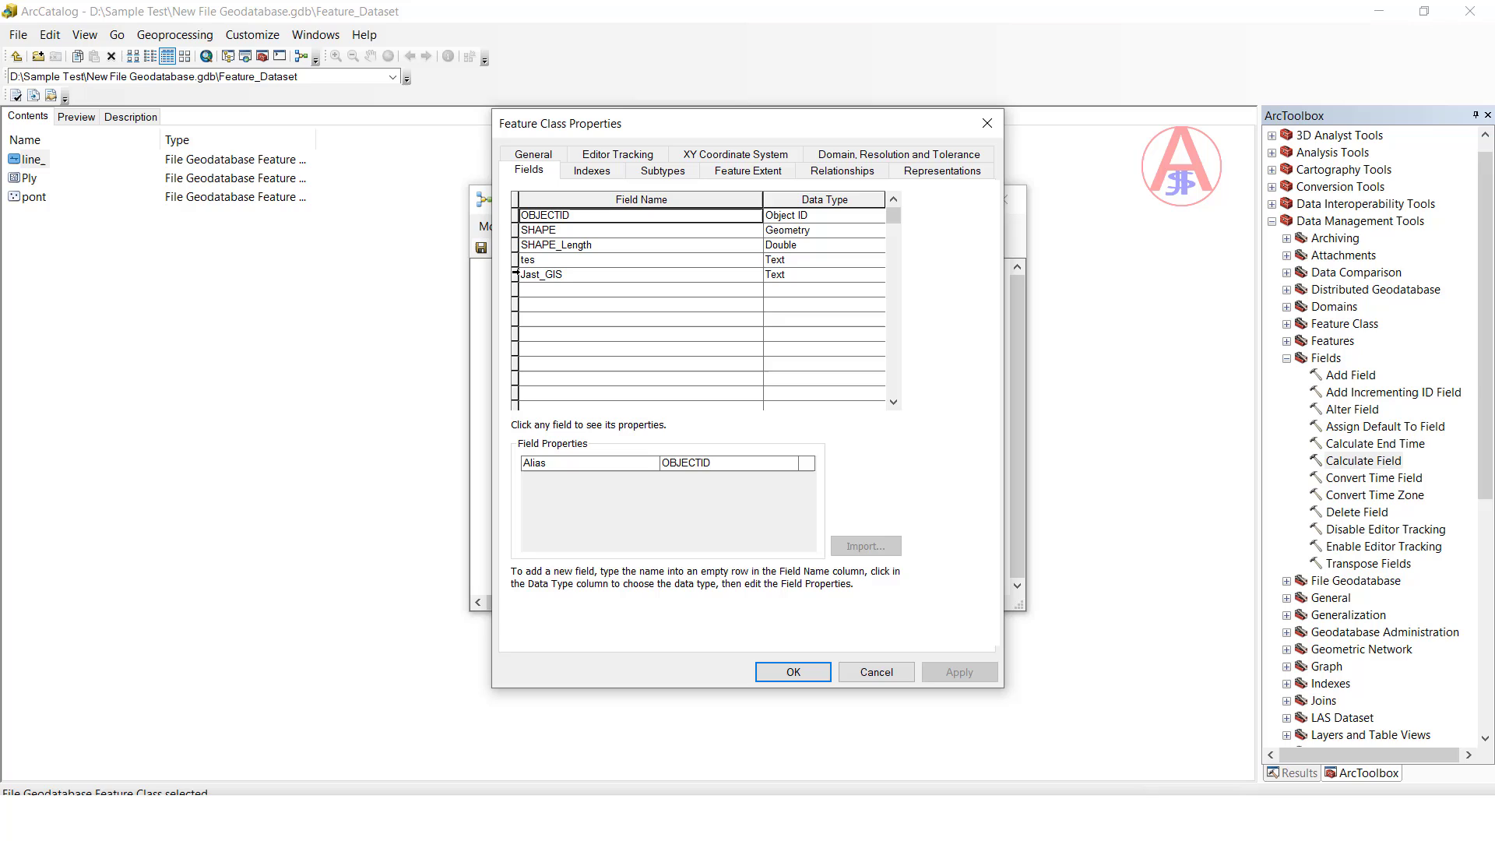
left_click(525, 276)
left_click(899, 675)
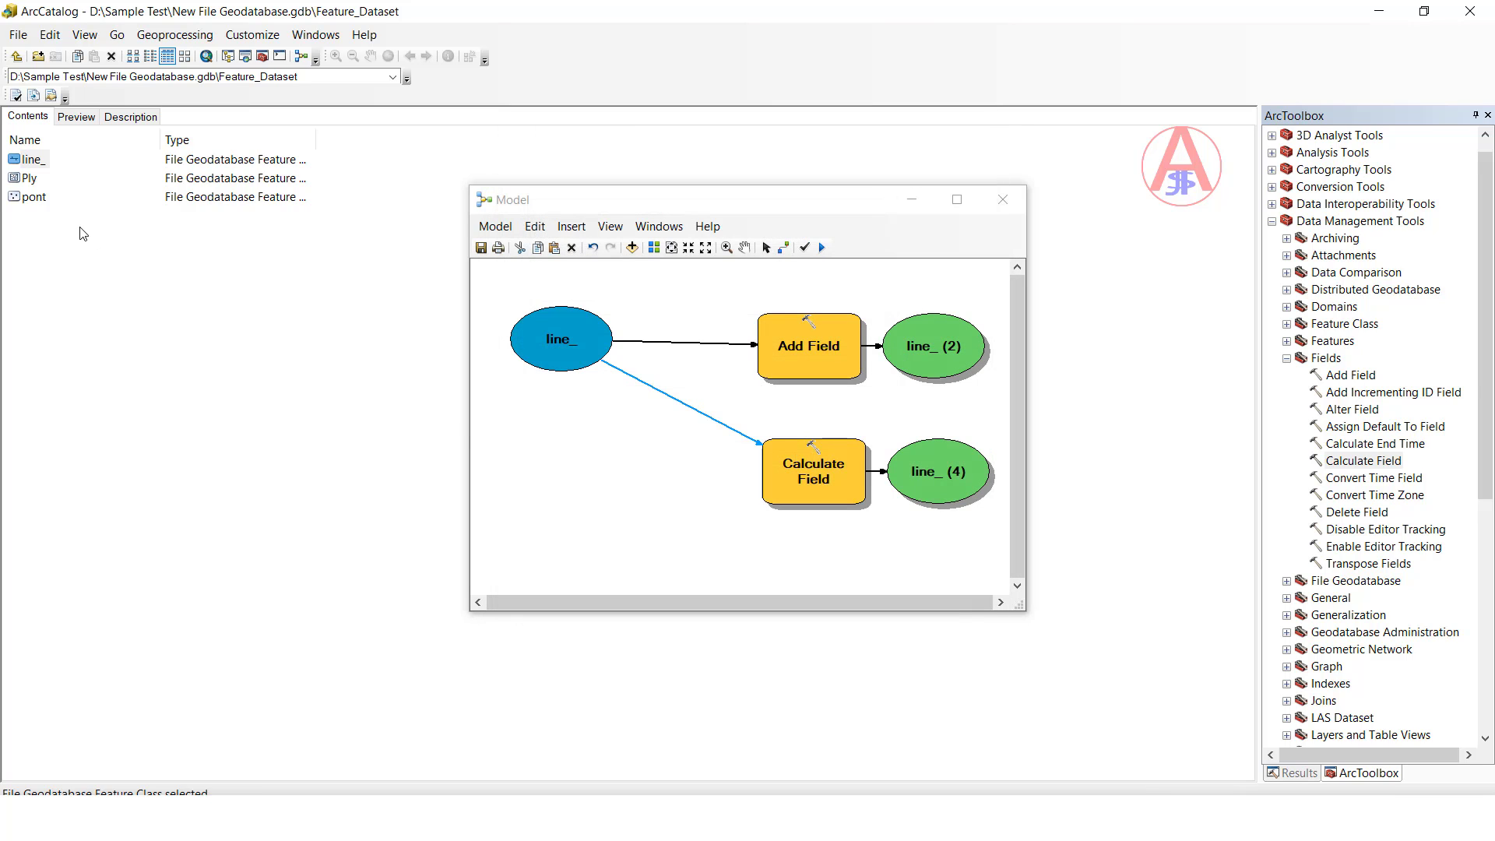
left_click(41, 160)
left_click(73, 117)
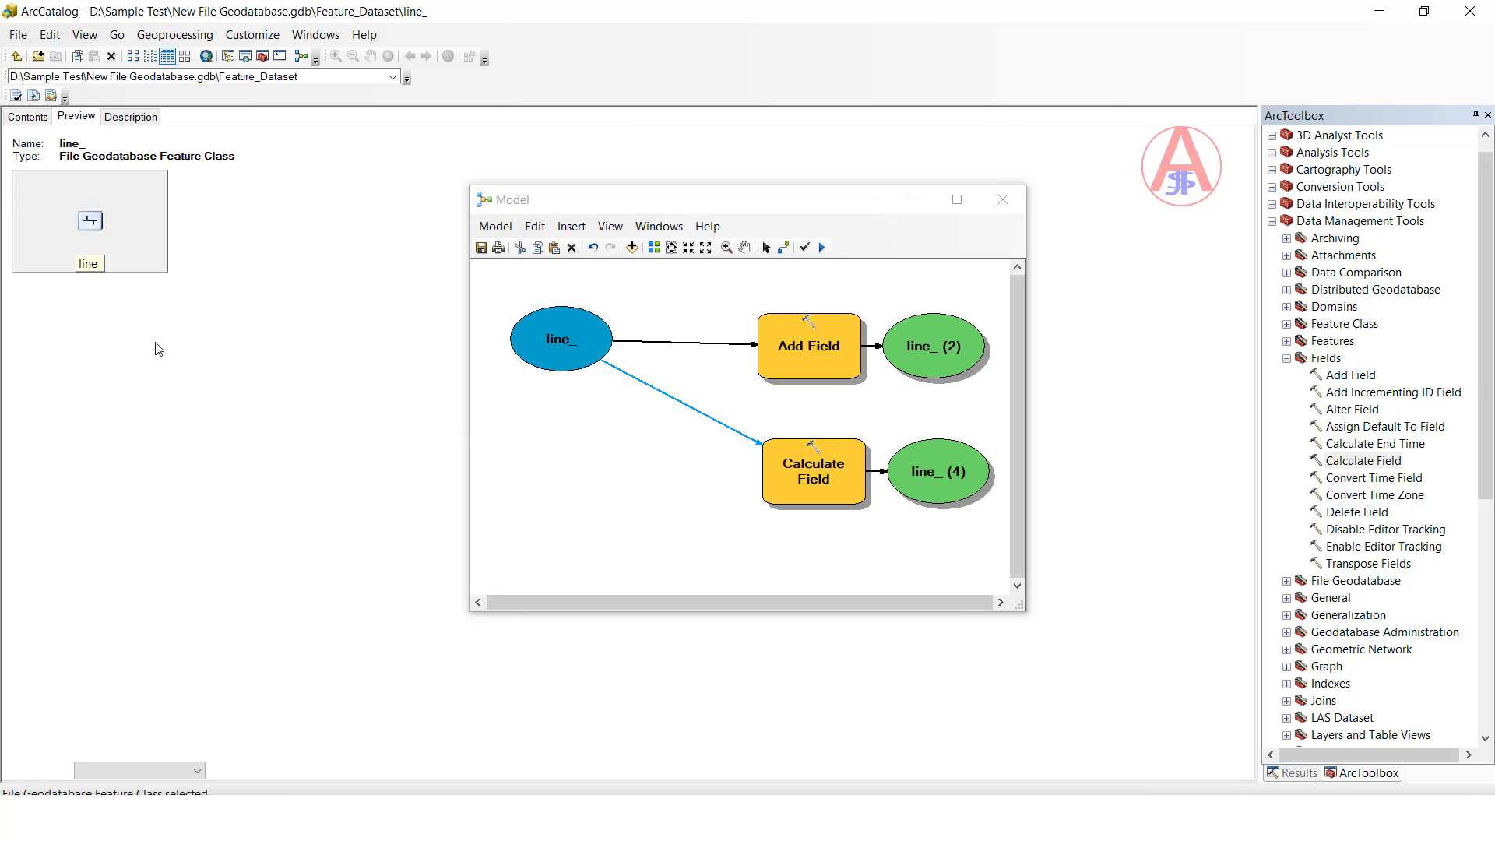
left_click(141, 771)
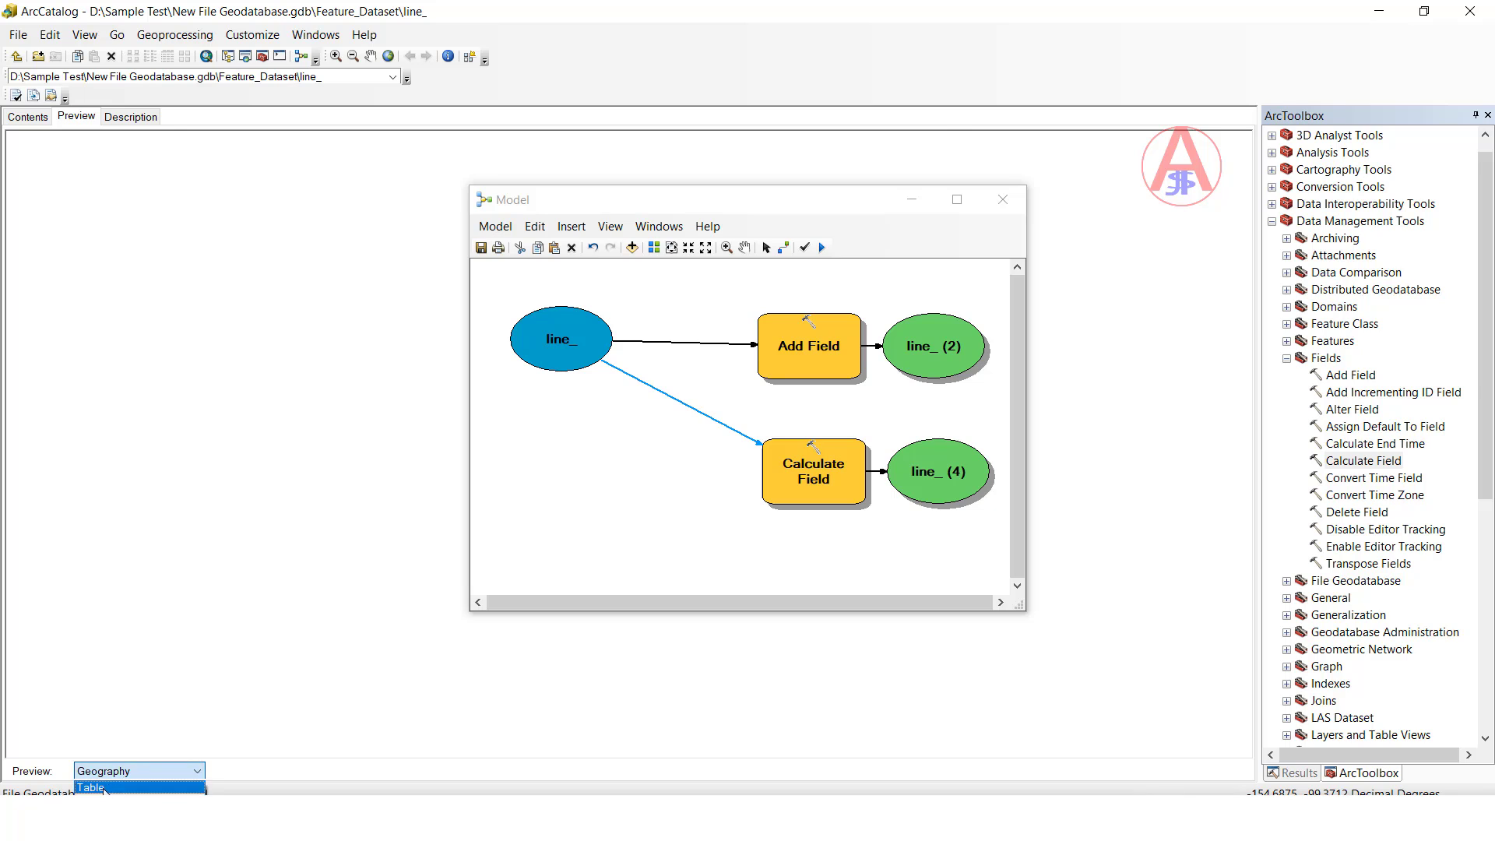
left_click(105, 790)
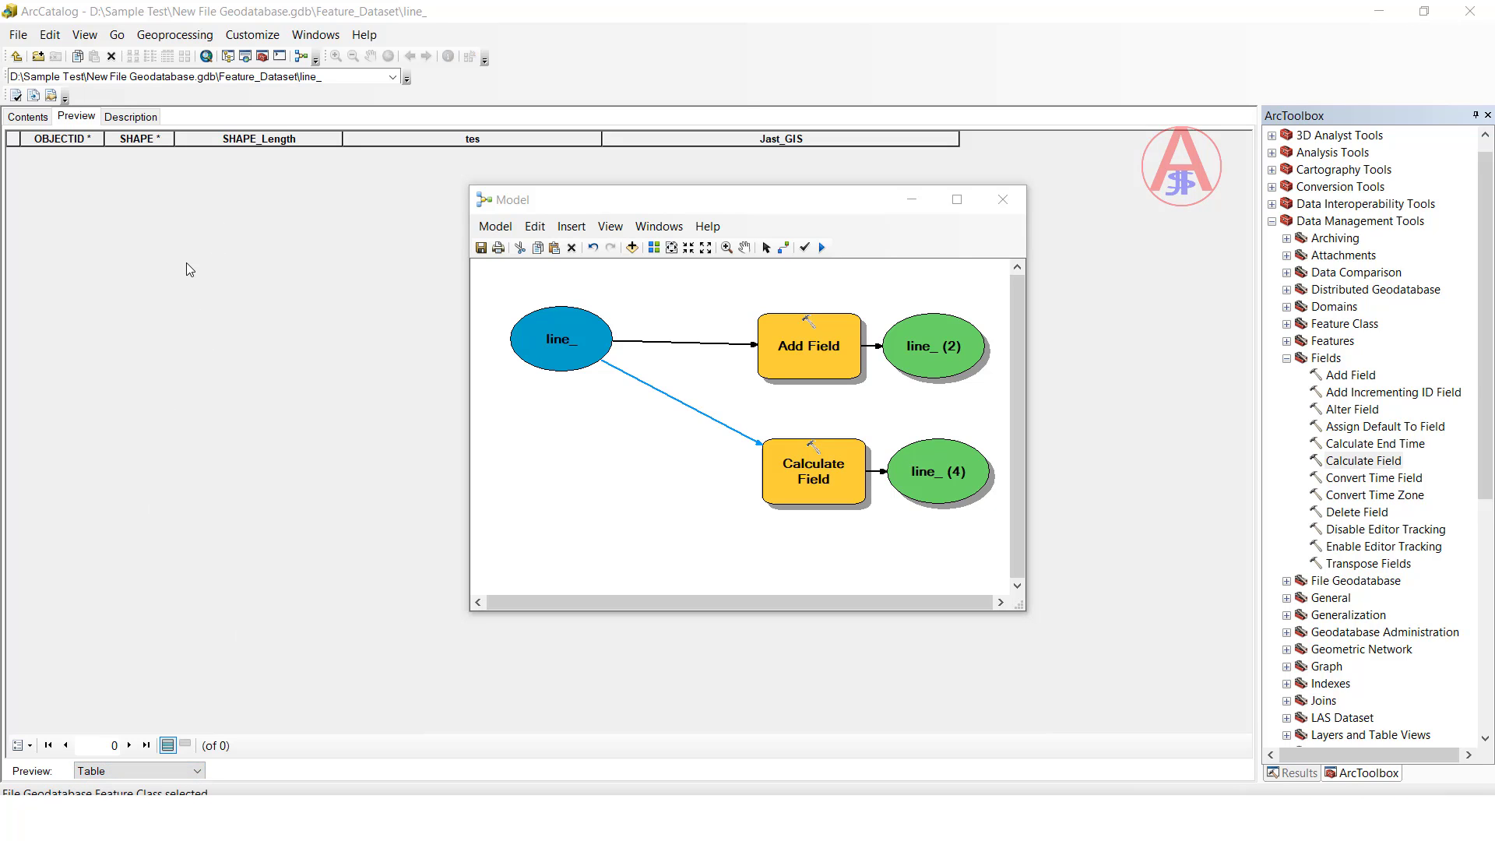
left_click(45, 120)
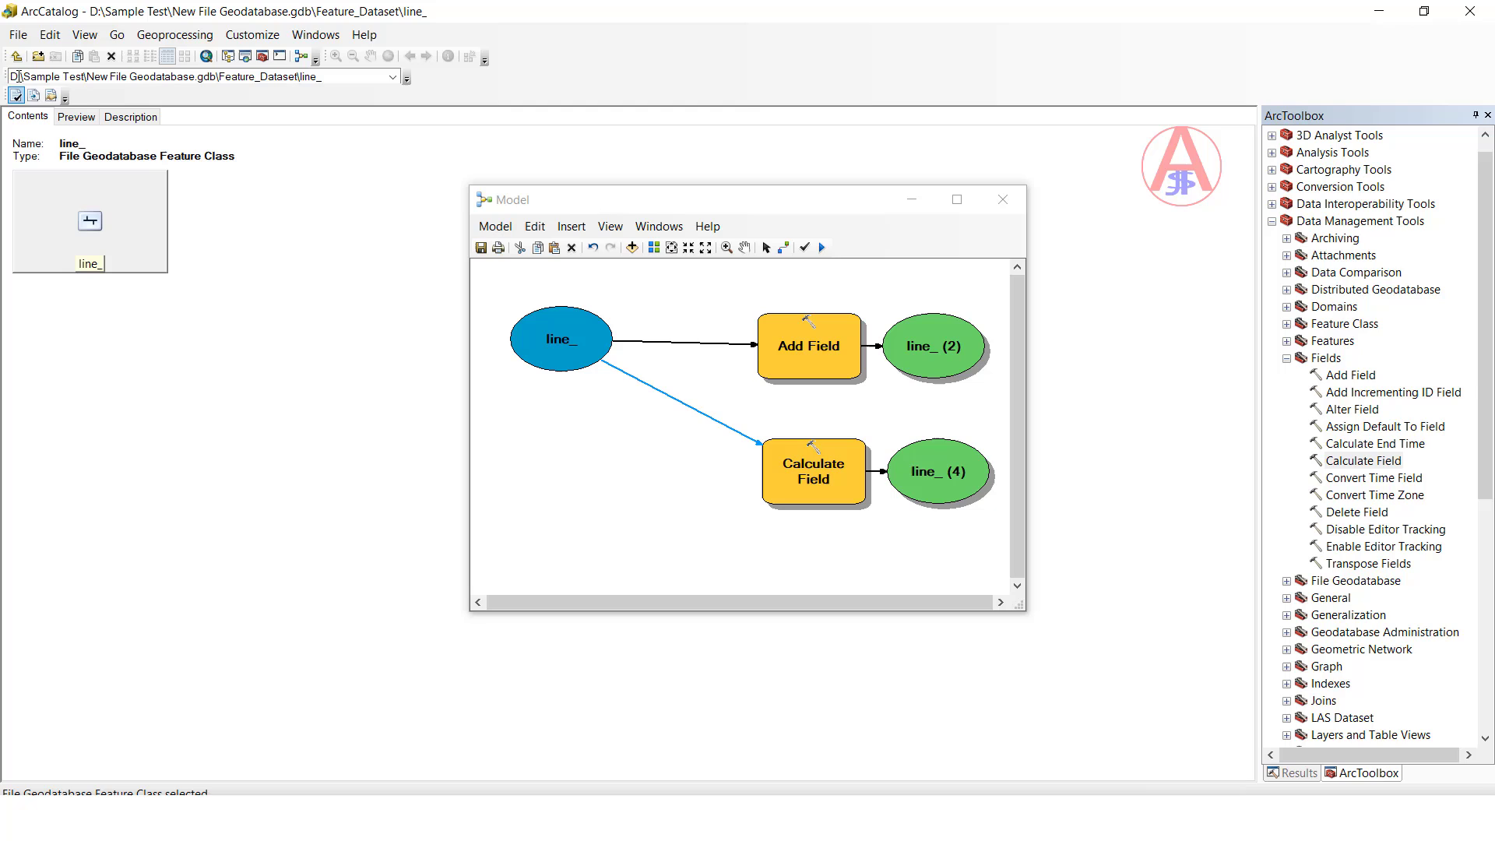
key("BackSpace")
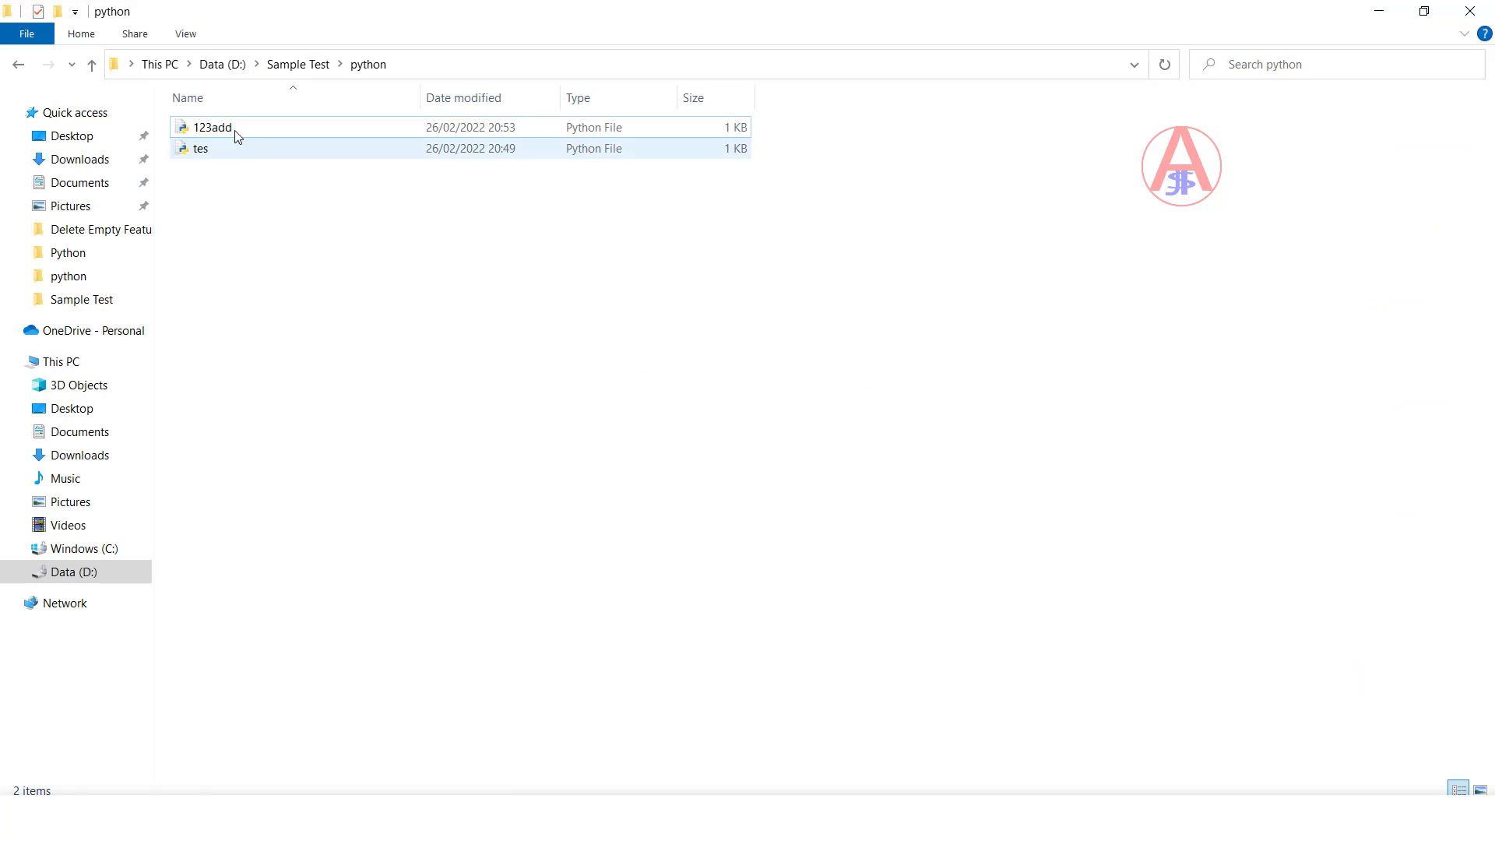
Step: Reopen 123add from the python folder with Edit with IDLE
left_click(232, 128)
right_click(232, 127)
left_click(286, 164)
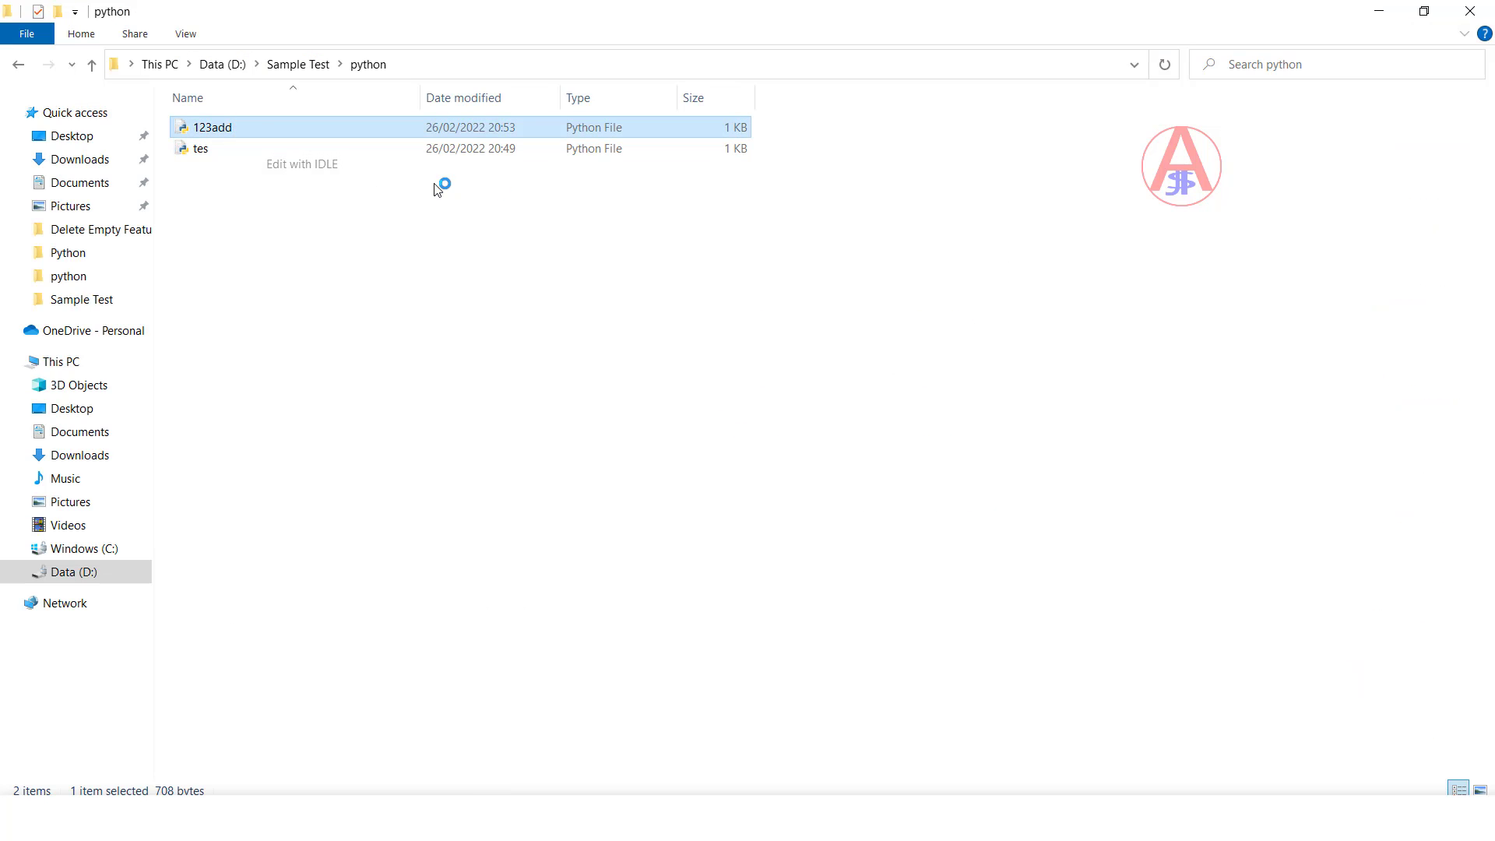